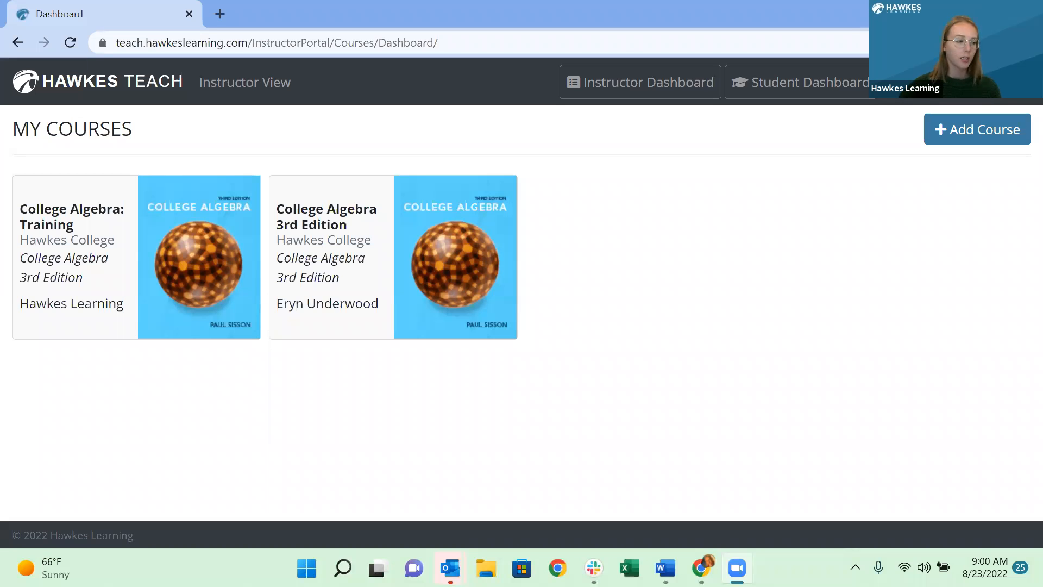
# Open the College Algebra 3rd Edition course's Archive Grade Books tool and enter the archive description Fall 2022.
pyautogui.click(333, 258)
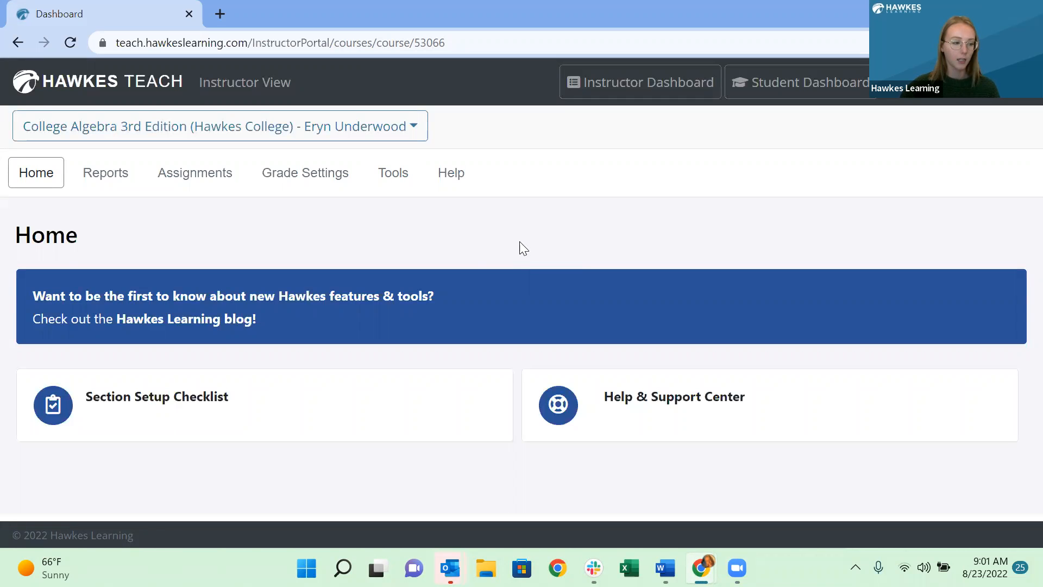
pyautogui.click(399, 181)
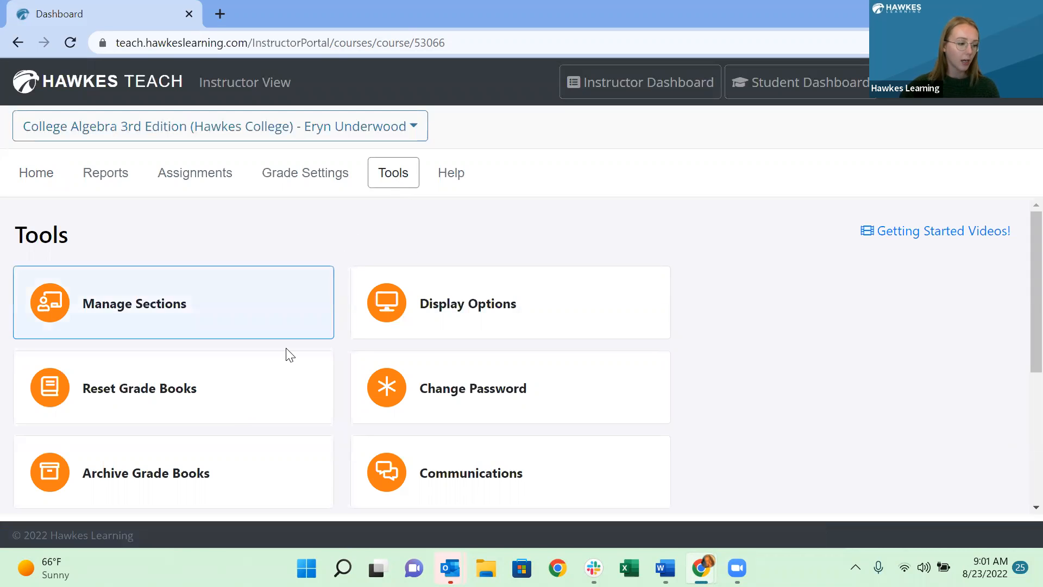
pyautogui.scroll(-1, 223, 483)
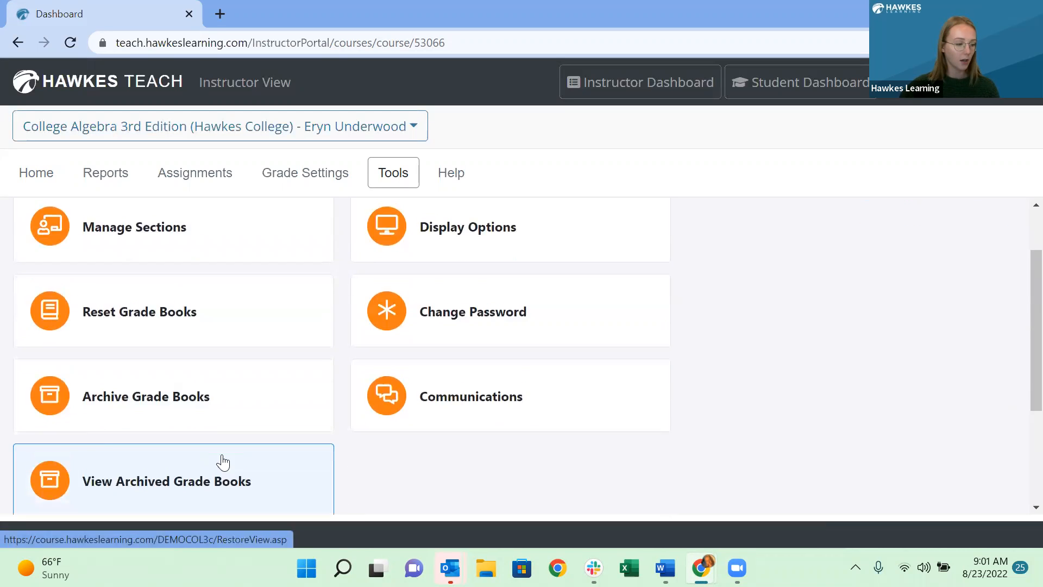
pyautogui.click(223, 414)
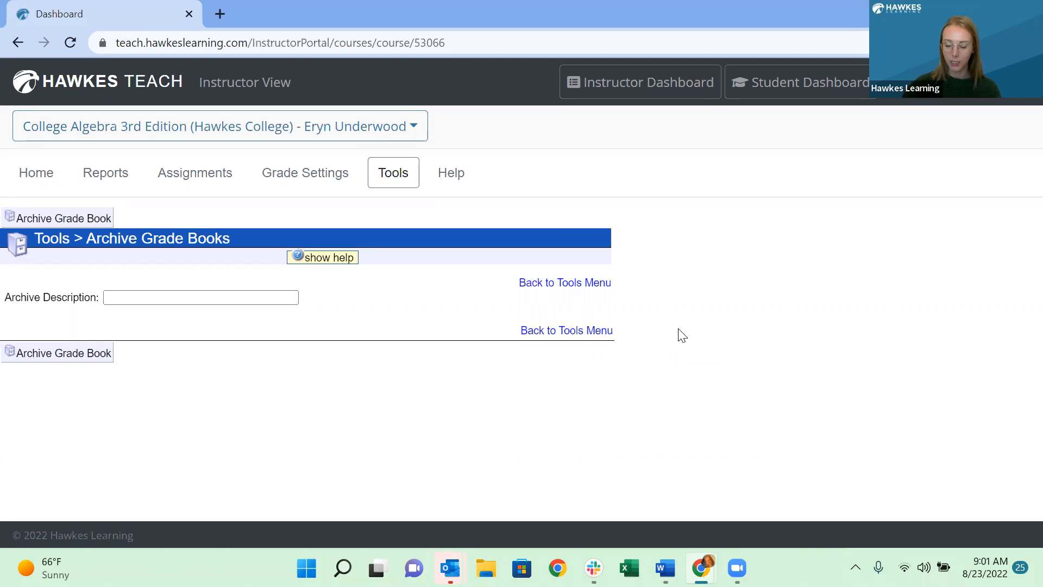
pyautogui.click(165, 298)
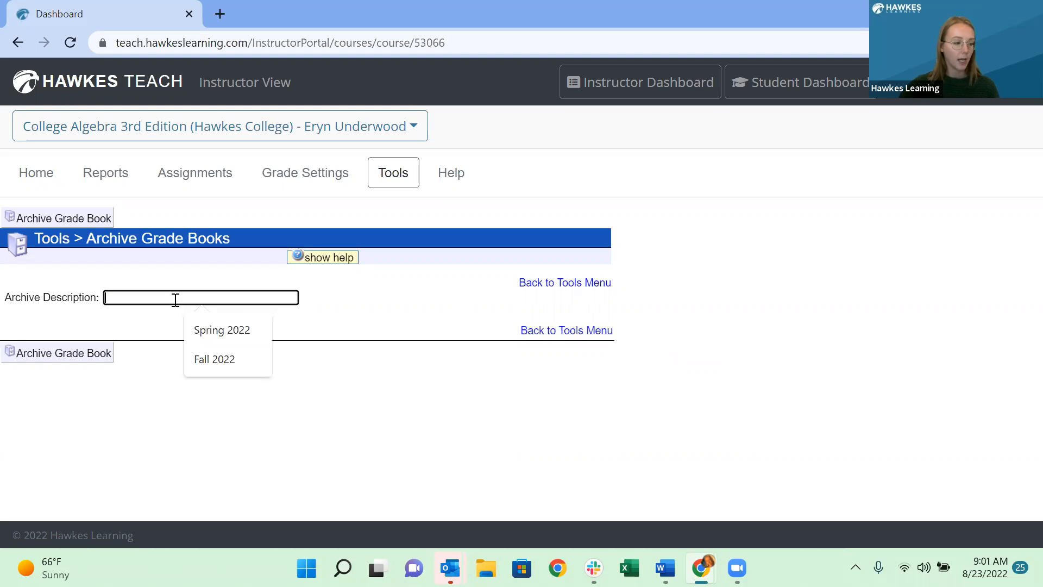
pyautogui.write('Fall 2022')
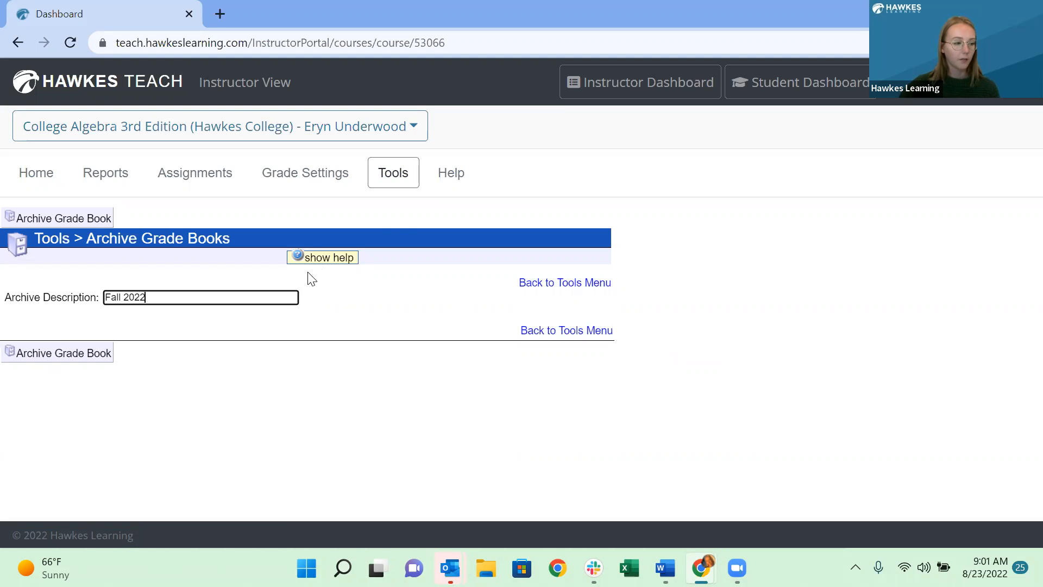
# Reset the grade book of section Math 110 - 03 Spring 2022, selecting only the removal of section LMS associations.
pyautogui.click(402, 182)
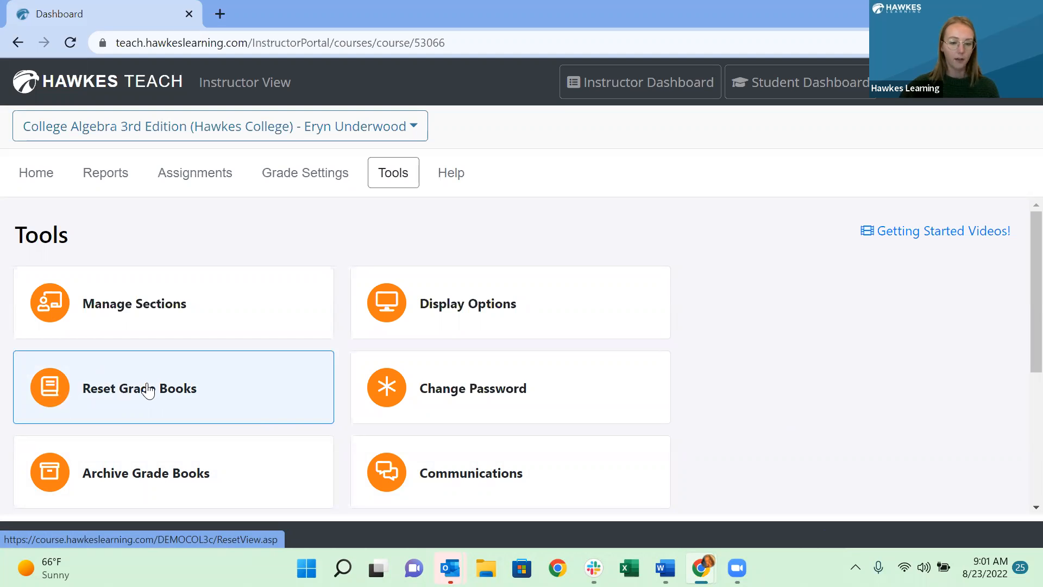
pyautogui.click(147, 390)
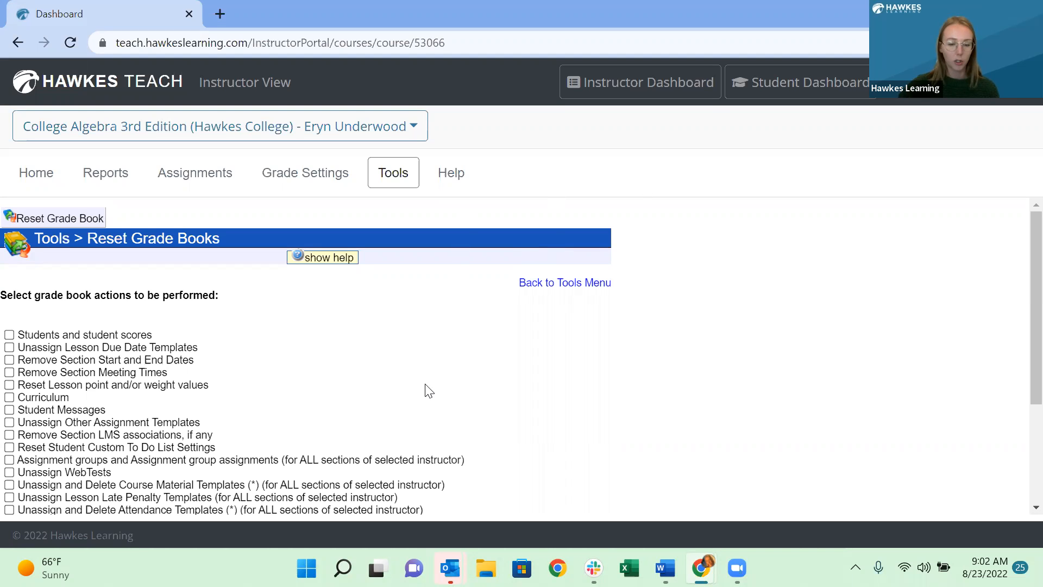
pyautogui.scroll(-2, 266, 369)
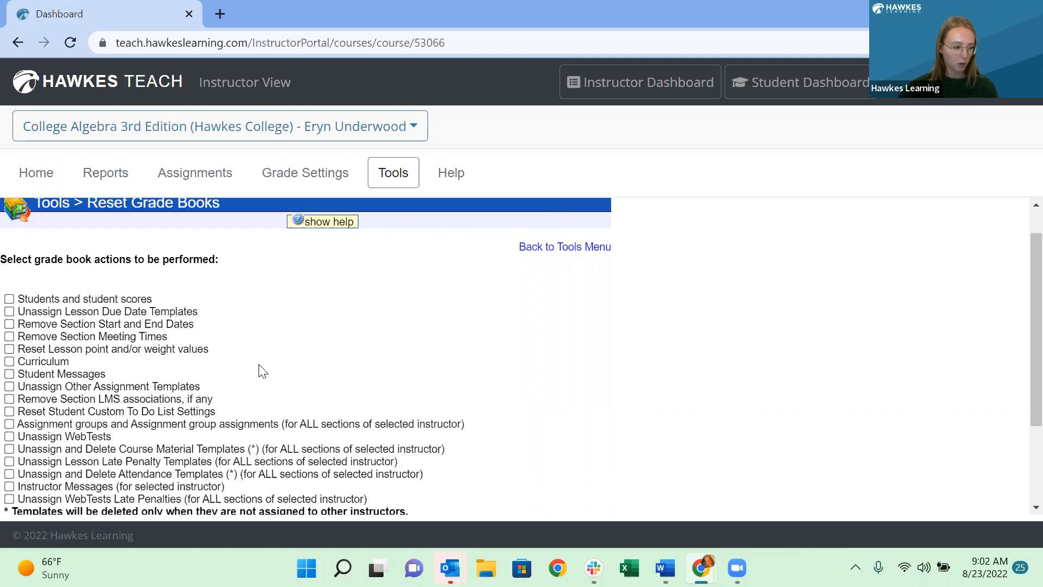
pyautogui.click(8, 354)
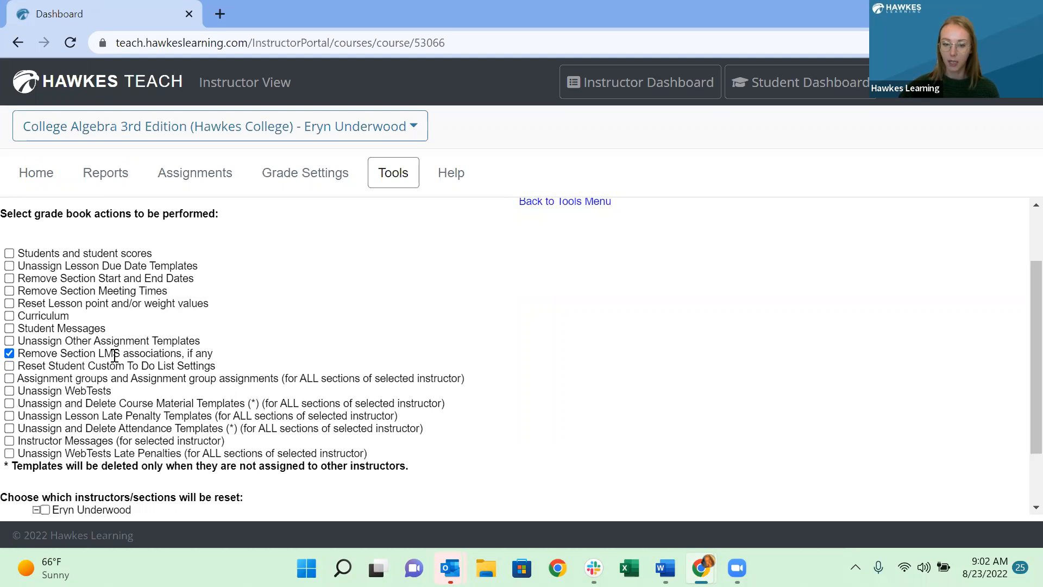
pyautogui.scroll(-3, 122, 374)
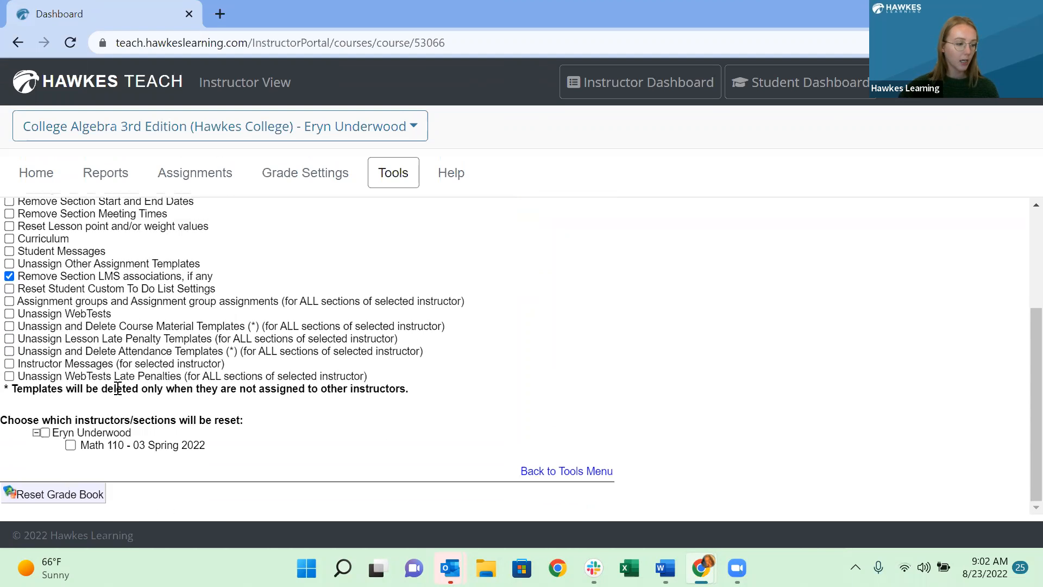
pyautogui.click(71, 445)
pyautogui.click(76, 495)
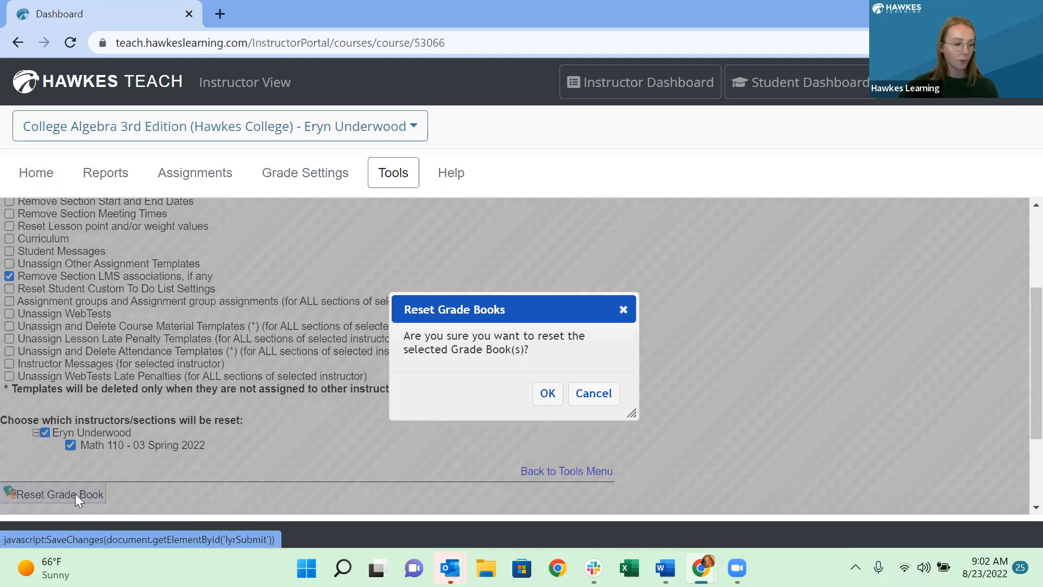
pyautogui.click(546, 395)
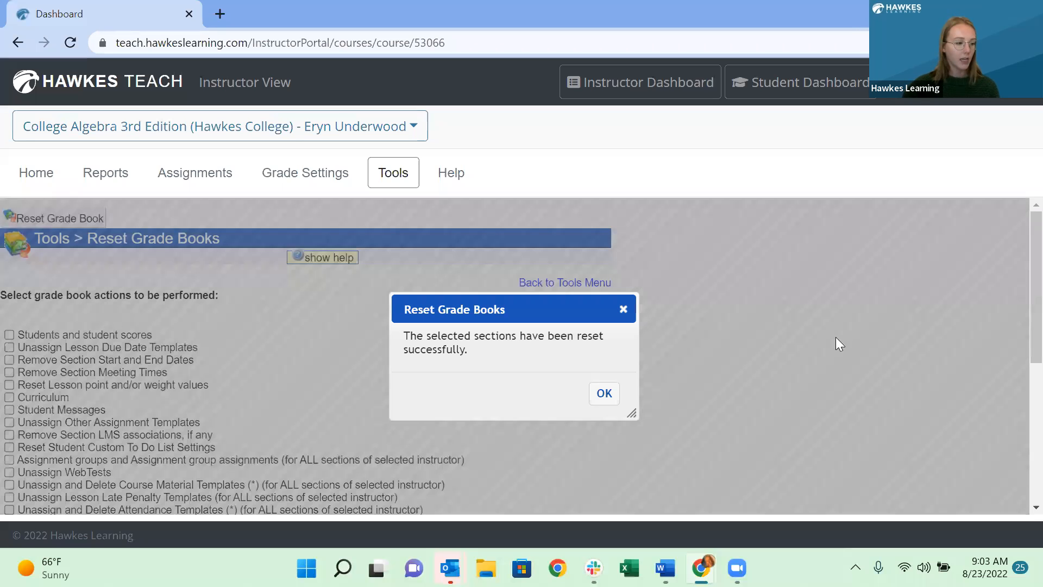
pyautogui.click(602, 392)
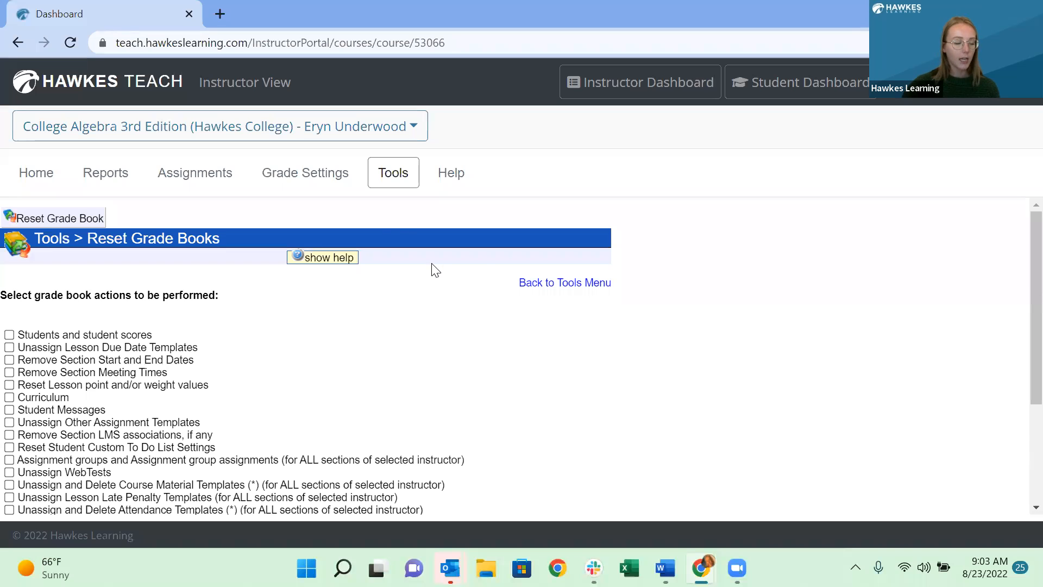
# Start a new section under Manage Sections, named MATH 110 Fall 2022 with meeting times MW 8:00-9:20.
pyautogui.click(390, 179)
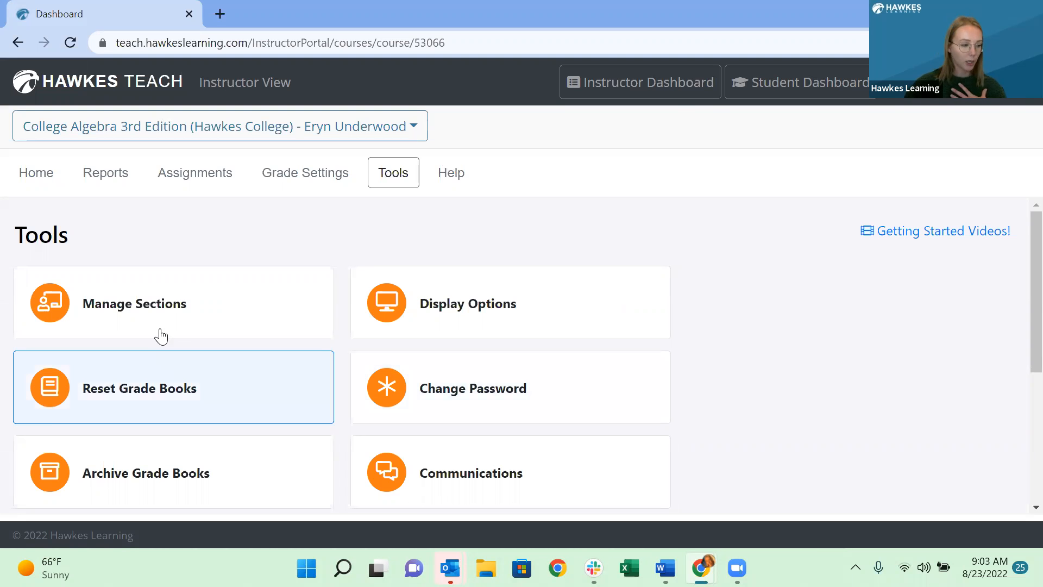
pyautogui.click(117, 307)
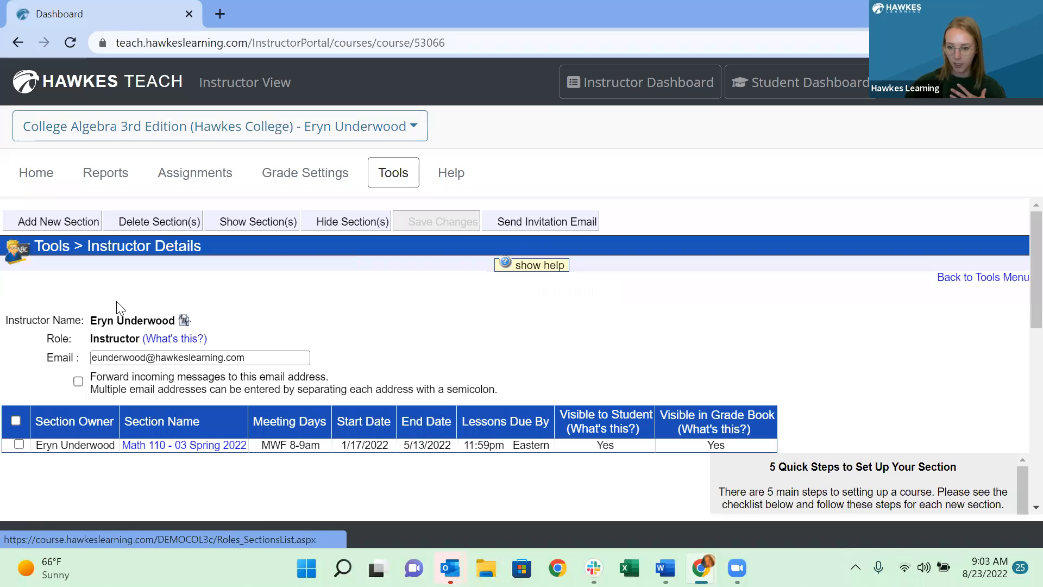
pyautogui.scroll(-2, 457, 336)
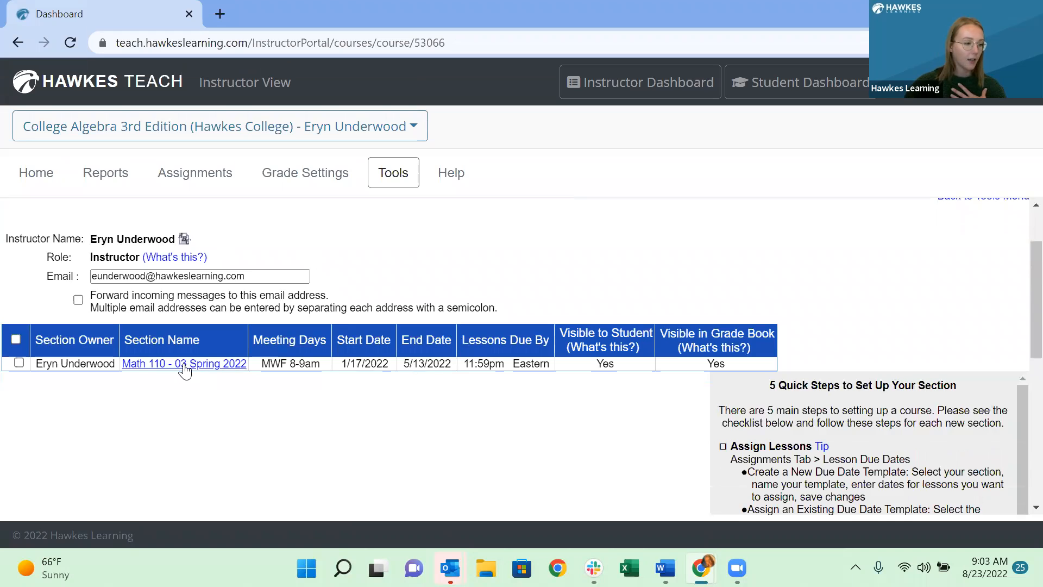
pyautogui.scroll(2, 456, 337)
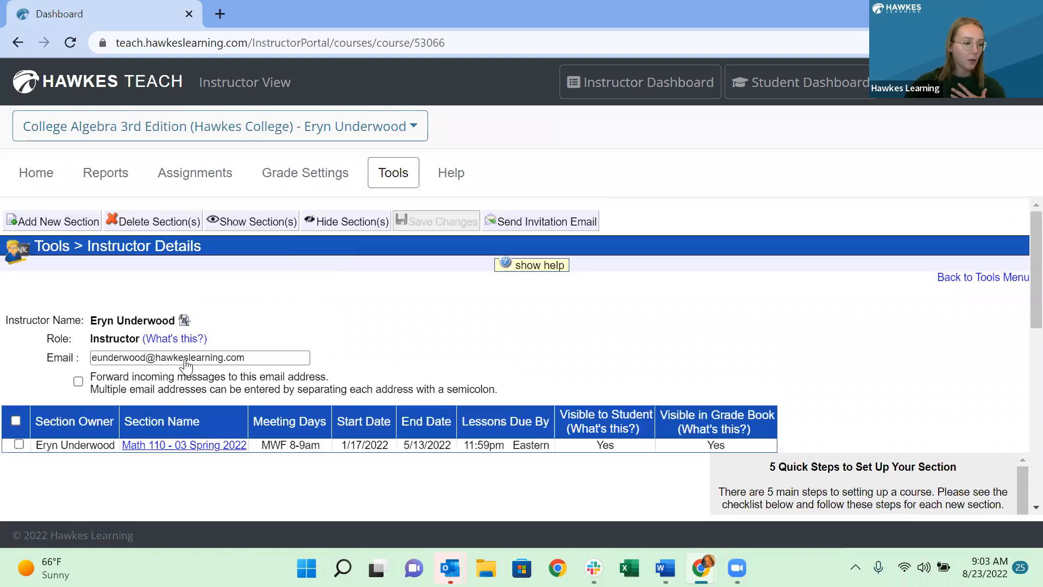
pyautogui.click(43, 223)
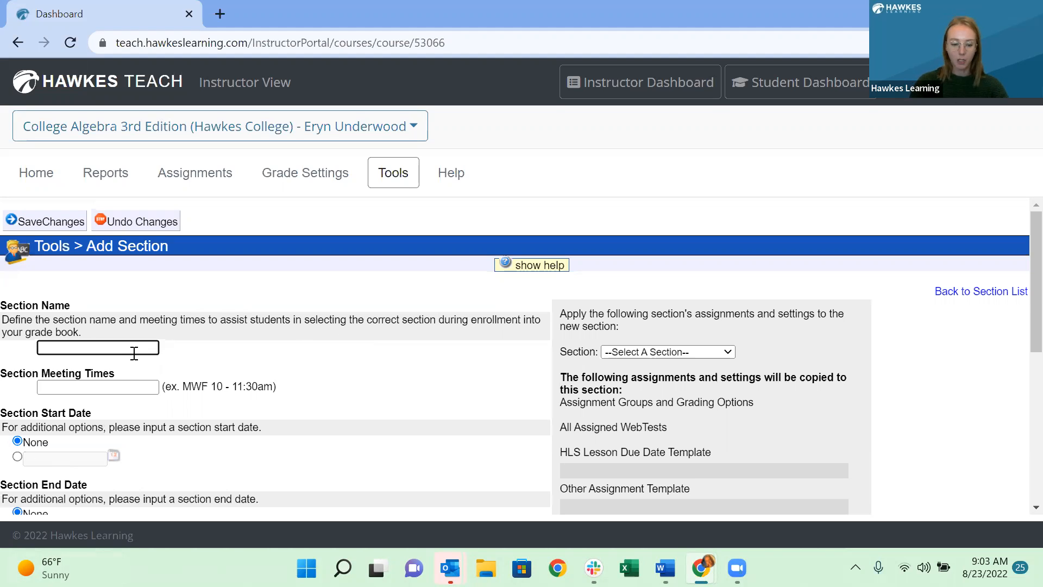
pyautogui.write('MATH ')
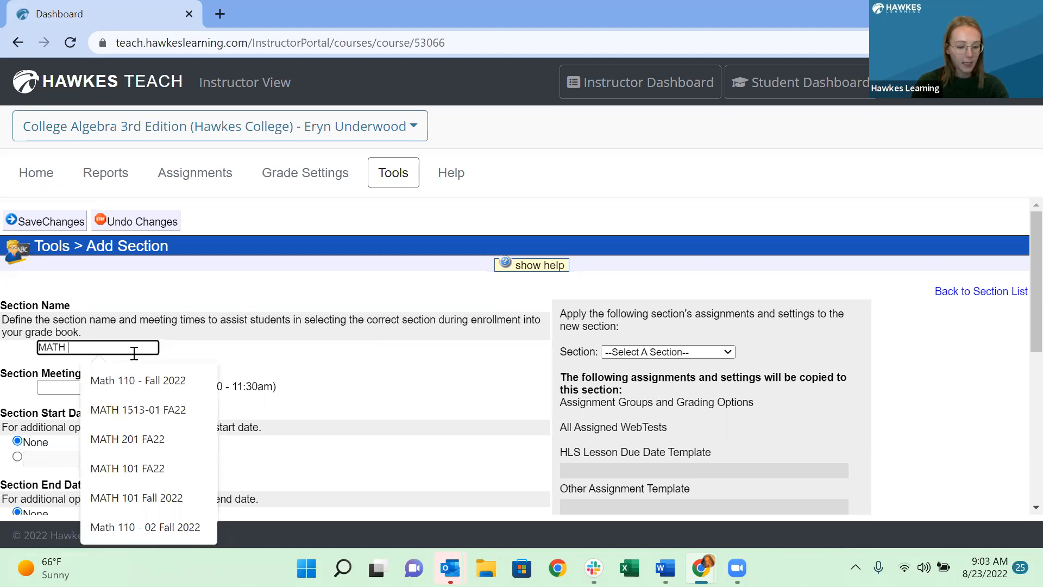
pyautogui.write('110 Fall 2022')
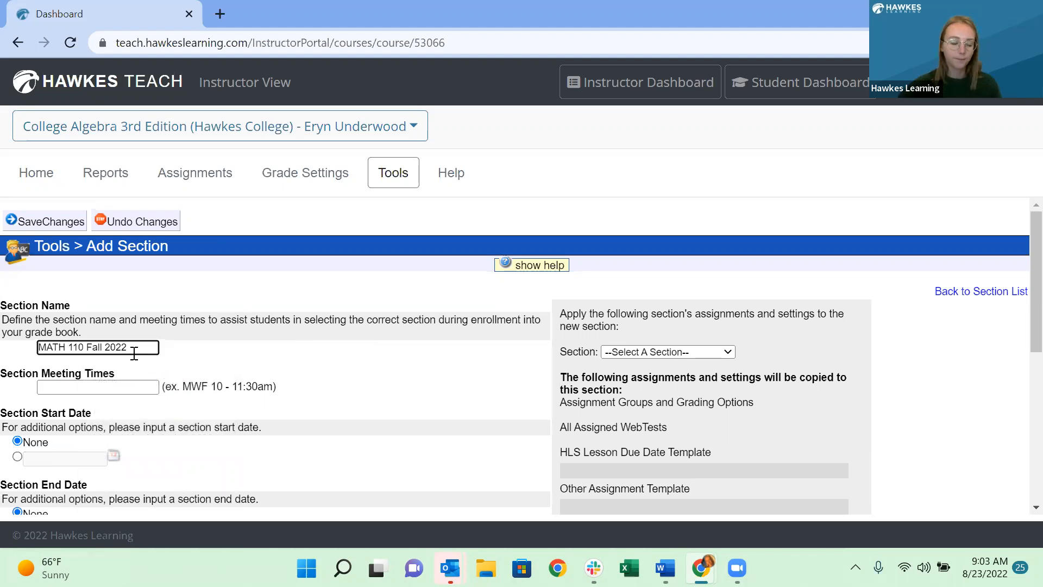
pyautogui.click(95, 387)
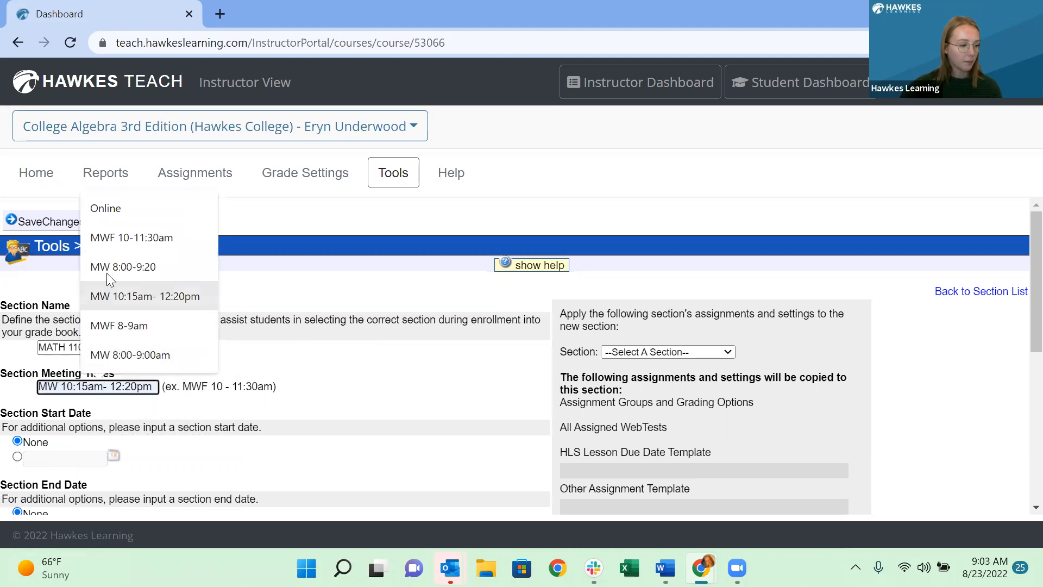
pyautogui.click(128, 271)
# Set the new section's end date to 12/22/2022.
pyautogui.scroll(-3, 32, 326)
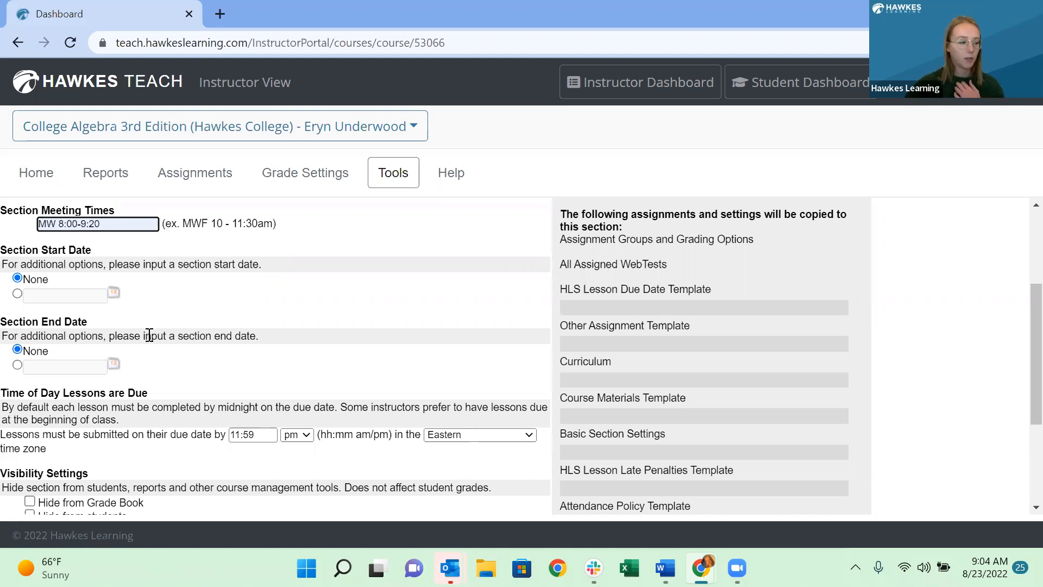
pyautogui.click(27, 364)
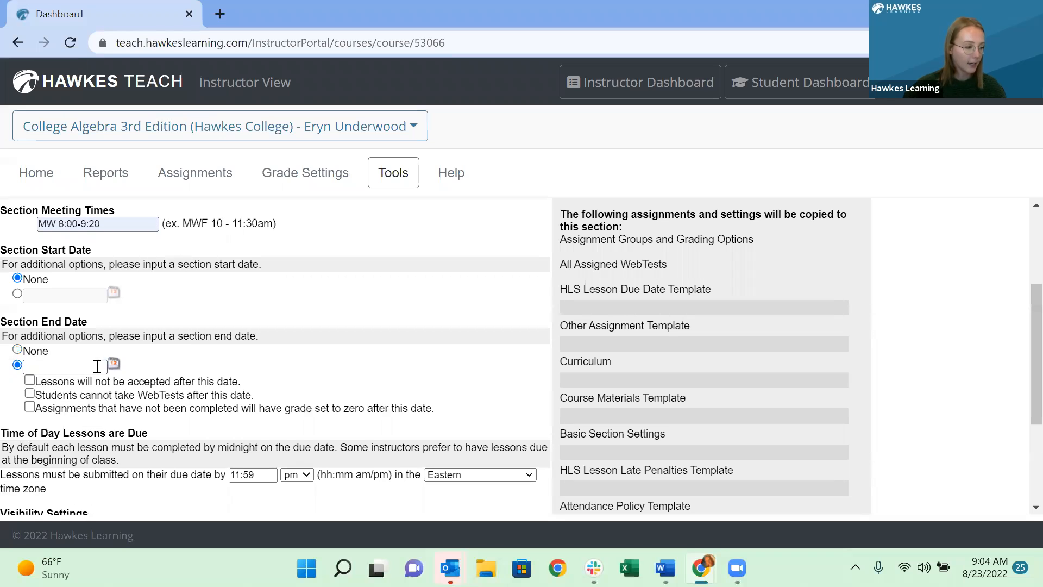
pyautogui.click(113, 364)
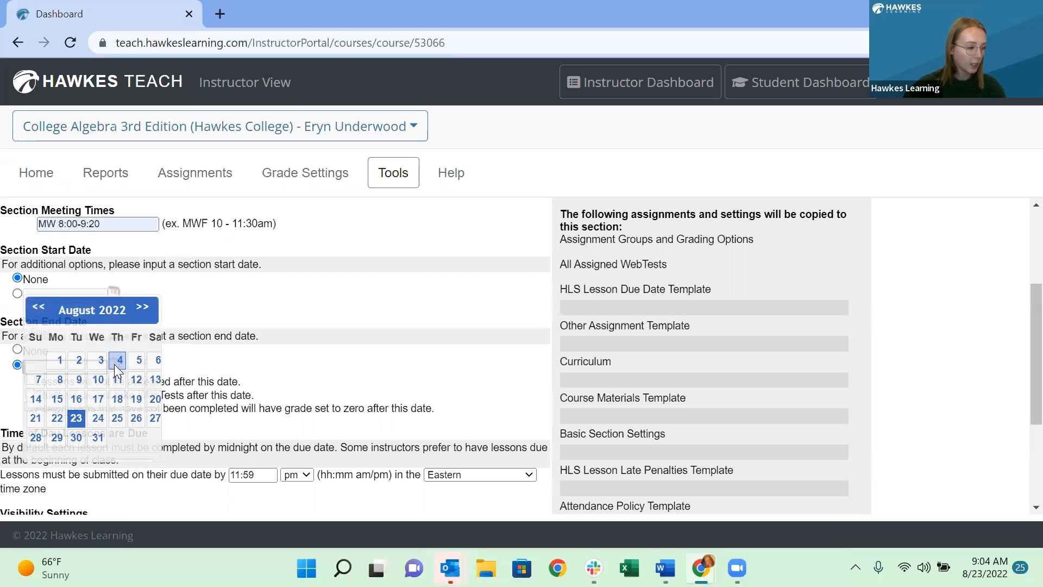
pyautogui.click(82, 418)
pyautogui.scroll(-1, 96, 402)
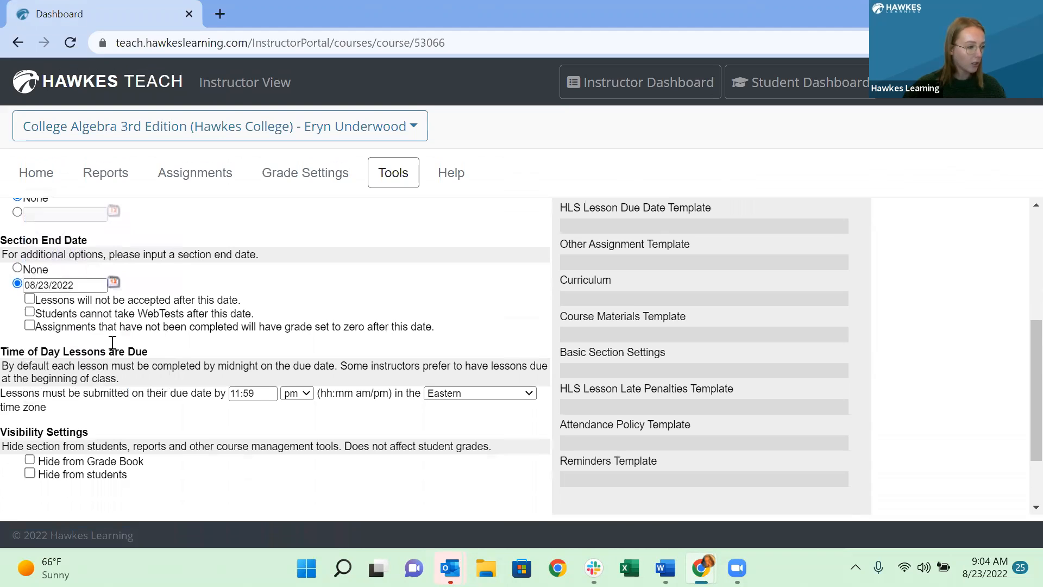
pyautogui.click(113, 285)
pyautogui.click(161, 307)
pyautogui.click(161, 307)
pyautogui.click(161, 307)
pyautogui.click(161, 306)
pyautogui.click(126, 417)
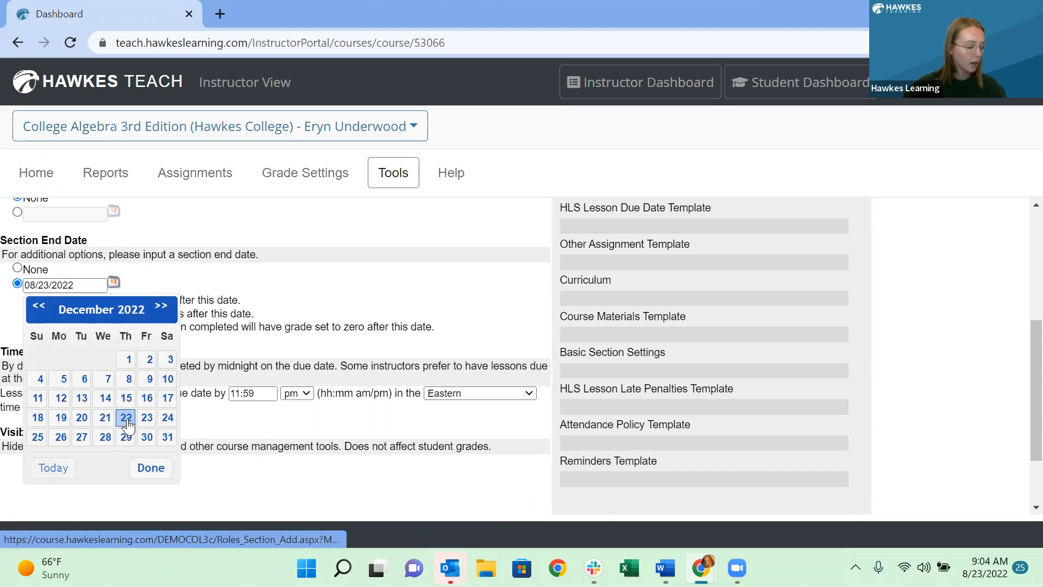
# Set the new section's start date to 08/23/2022.
pyautogui.scroll(3, 129, 414)
pyautogui.click(17, 374)
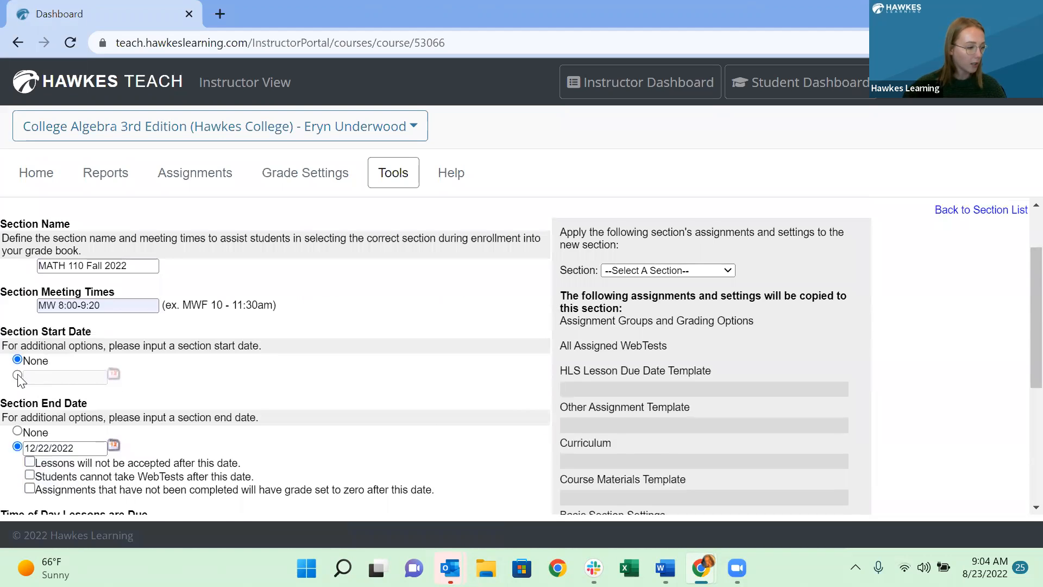
pyautogui.click(112, 374)
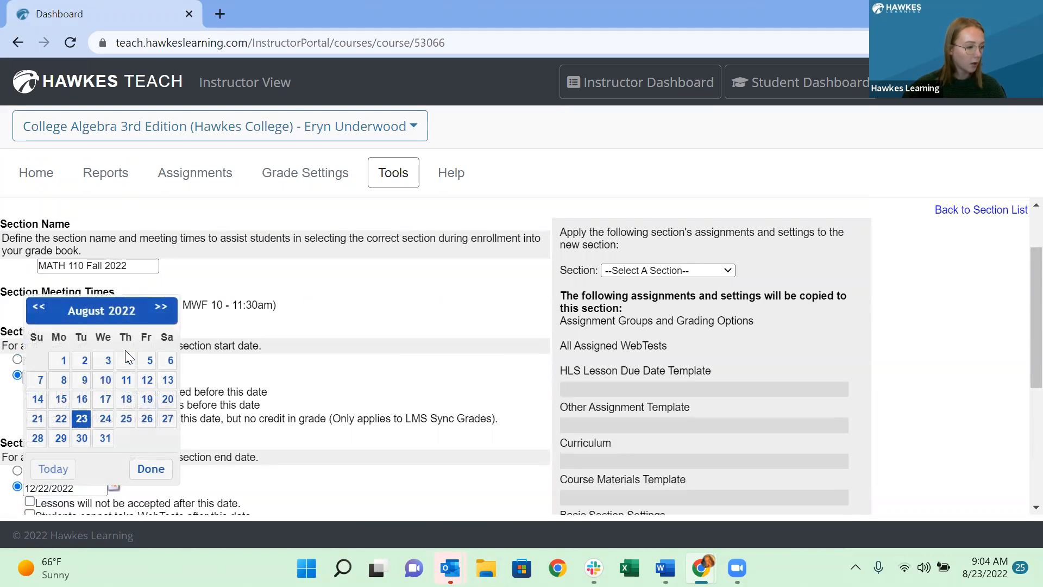
pyautogui.click(81, 418)
# Disallow lessons and WebTests before the start date and after the end date, and set uncompleted assignments to zero after the end date.
pyautogui.scroll(-3, 38, 353)
pyautogui.scroll(2, 38, 353)
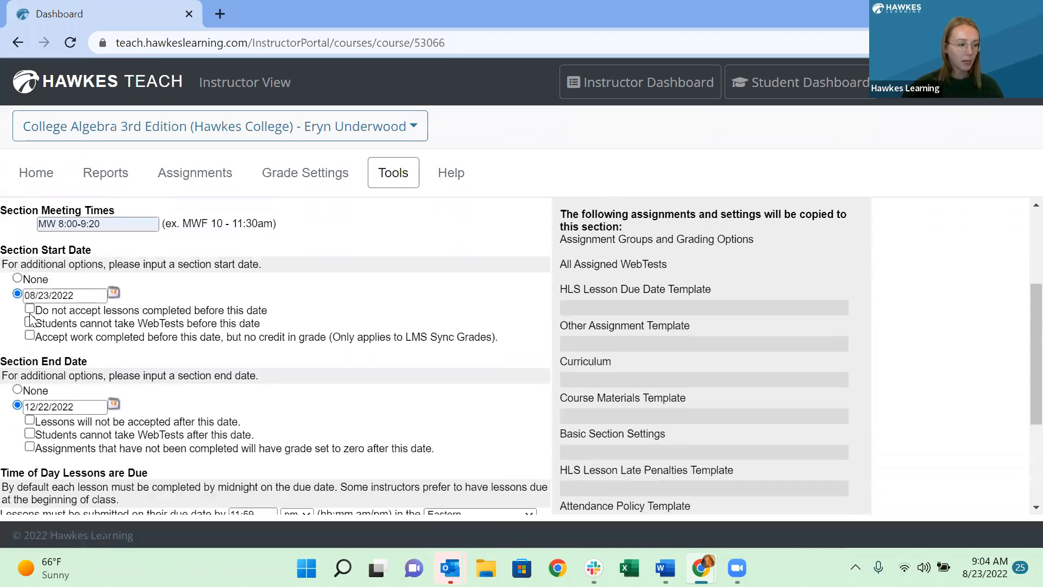
pyautogui.click(30, 308)
pyautogui.click(30, 322)
pyautogui.click(30, 419)
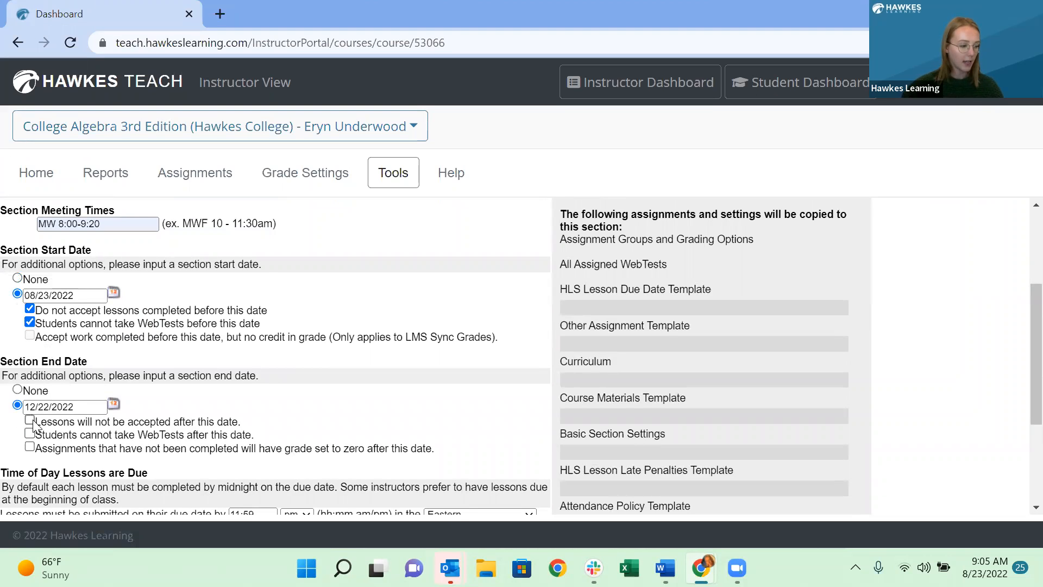
pyautogui.click(30, 433)
pyautogui.click(30, 447)
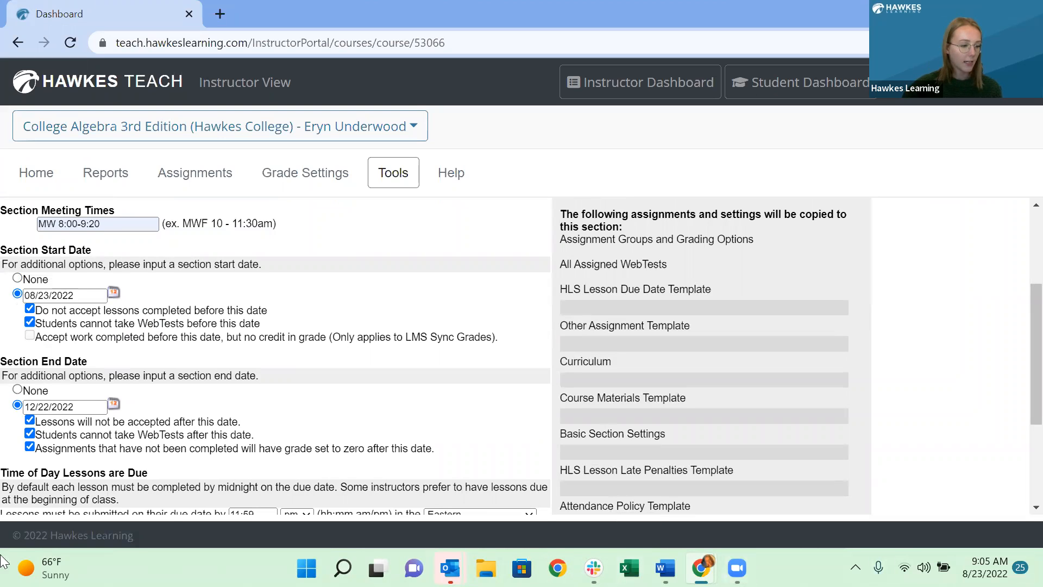
# Save the new section and open the section details of MATH 110 Fall 2022.
pyautogui.scroll(-3, 272, 359)
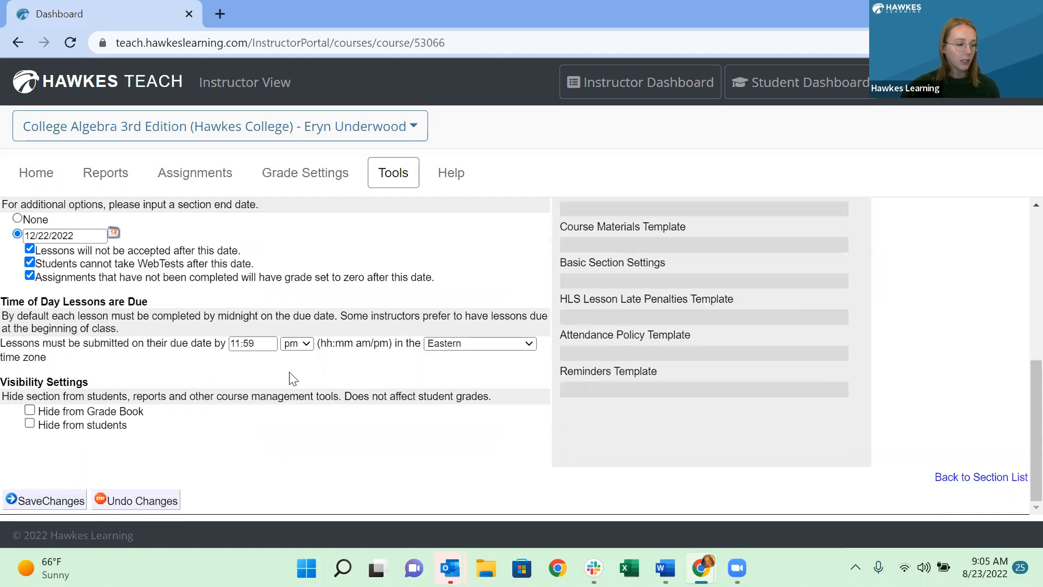
pyautogui.scroll(1, 355, 349)
pyautogui.scroll(-1, 355, 349)
pyautogui.click(46, 501)
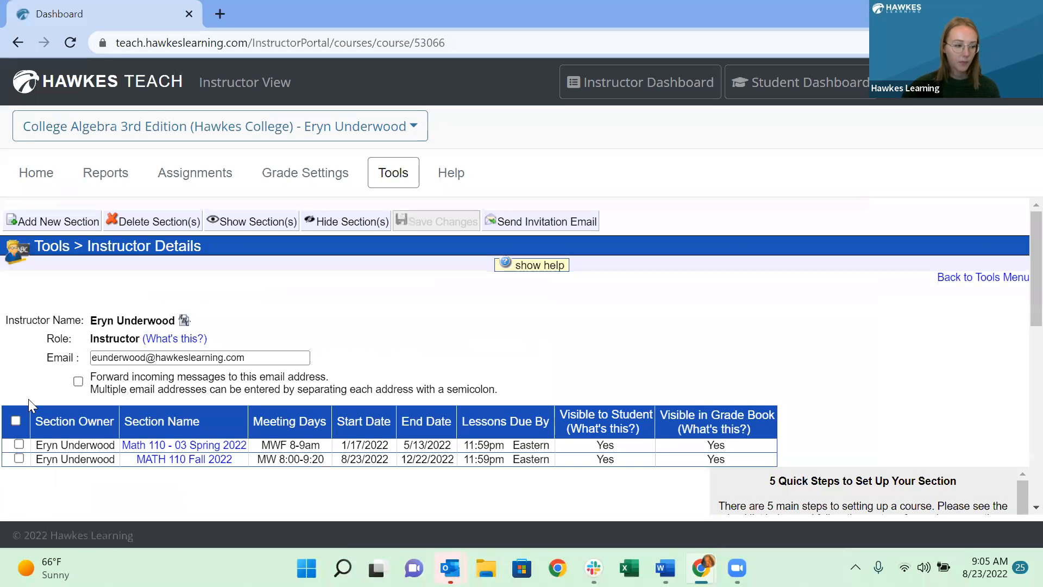
pyautogui.click(206, 460)
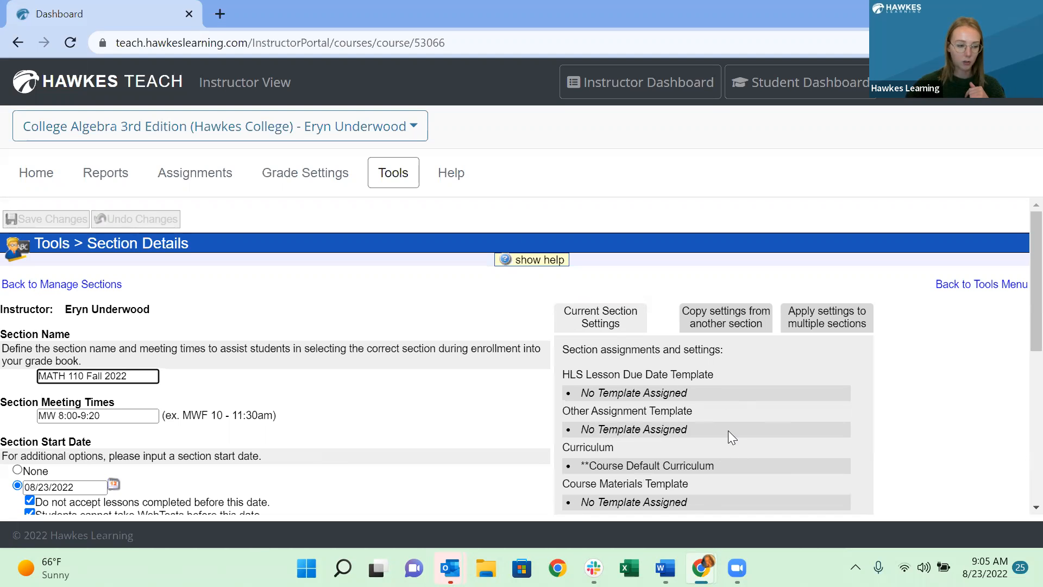
# Choose Math 110 - 03 Spring 2022 as the section to copy assignments and settings from, leaving out its basic settings.
pyautogui.scroll(-1, 727, 430)
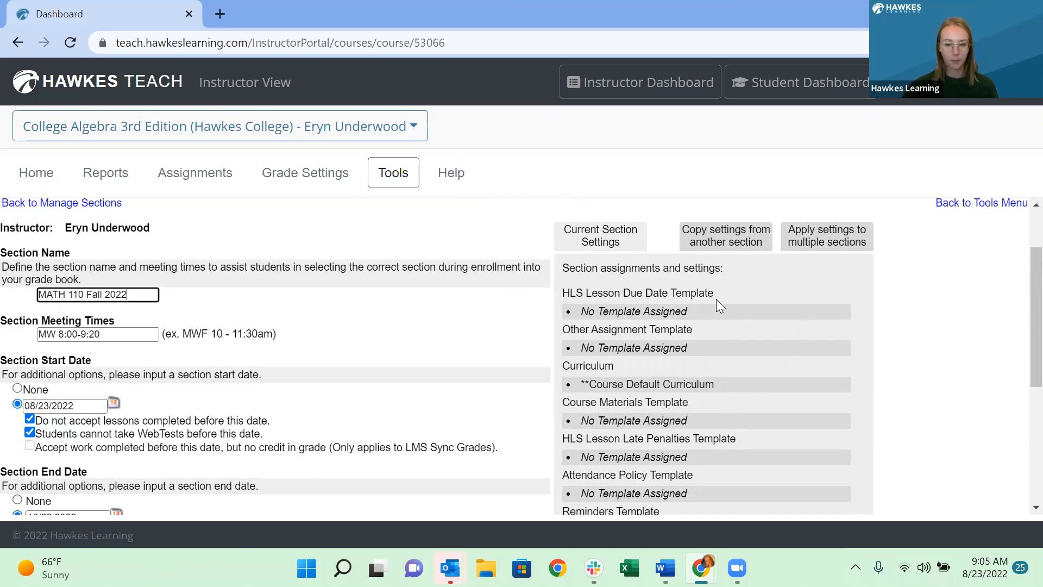
pyautogui.click(729, 246)
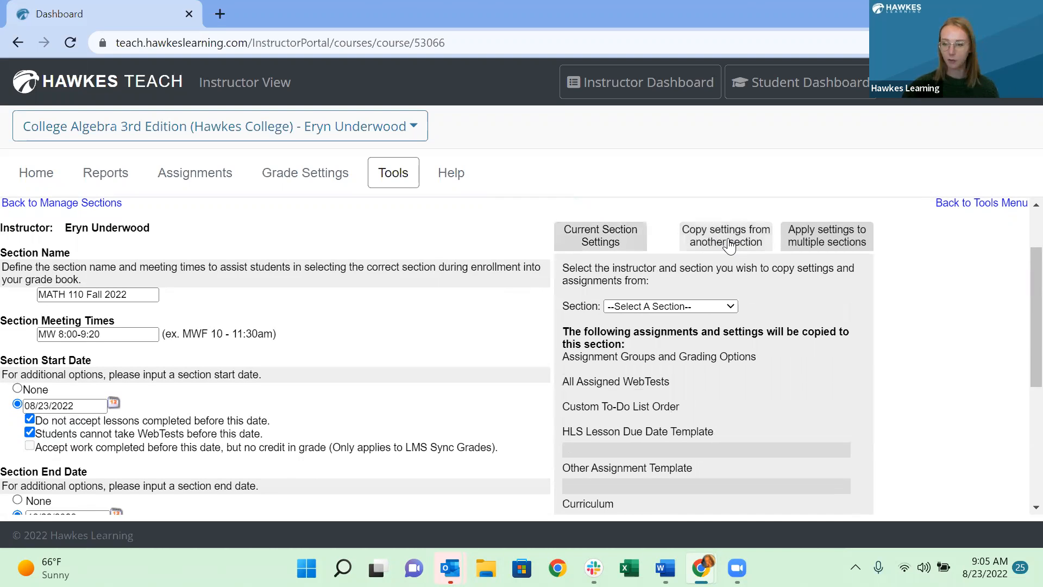
pyautogui.click(712, 304)
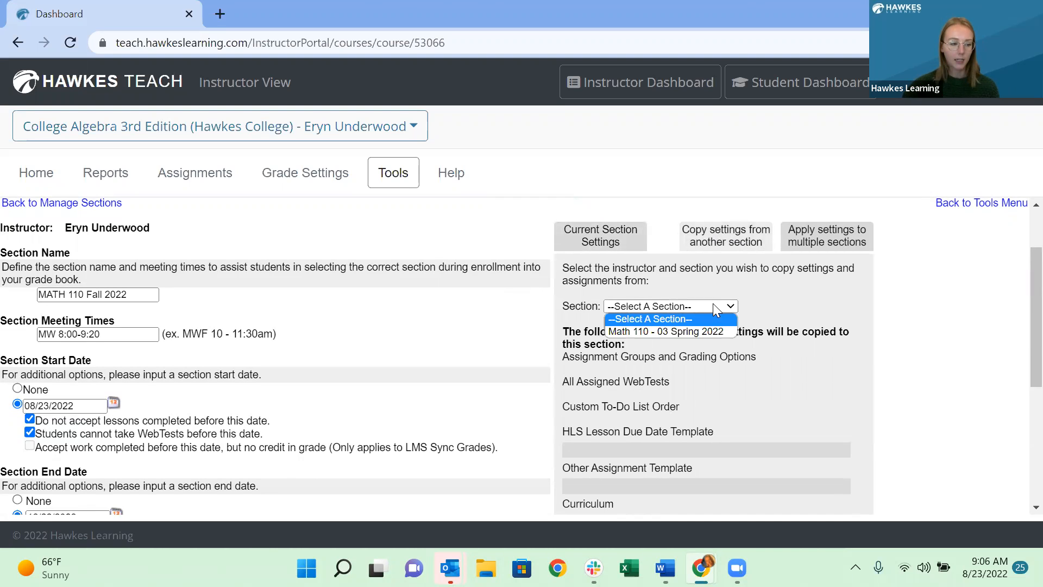
pyautogui.click(695, 333)
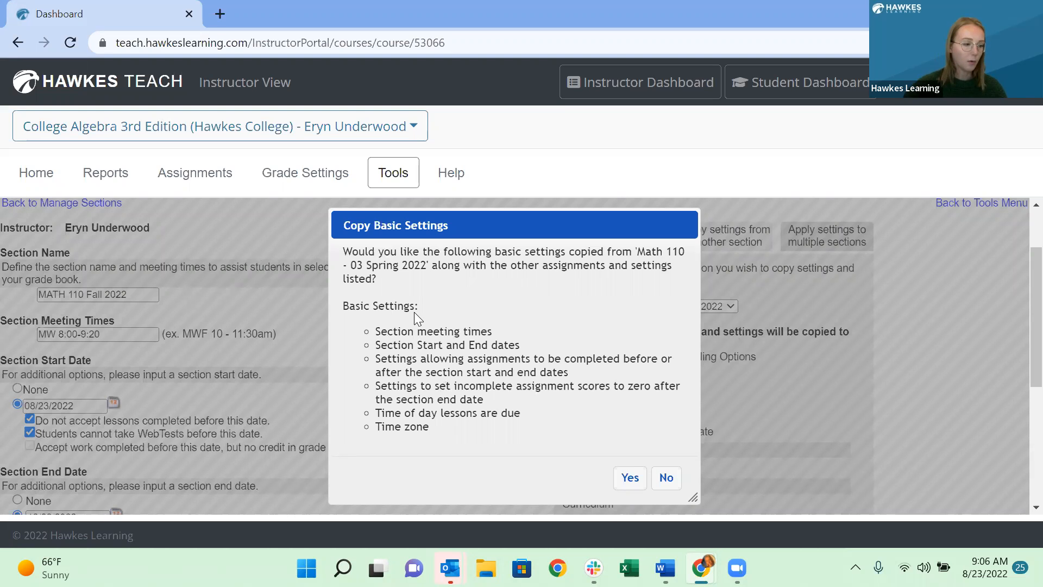
pyautogui.click(665, 477)
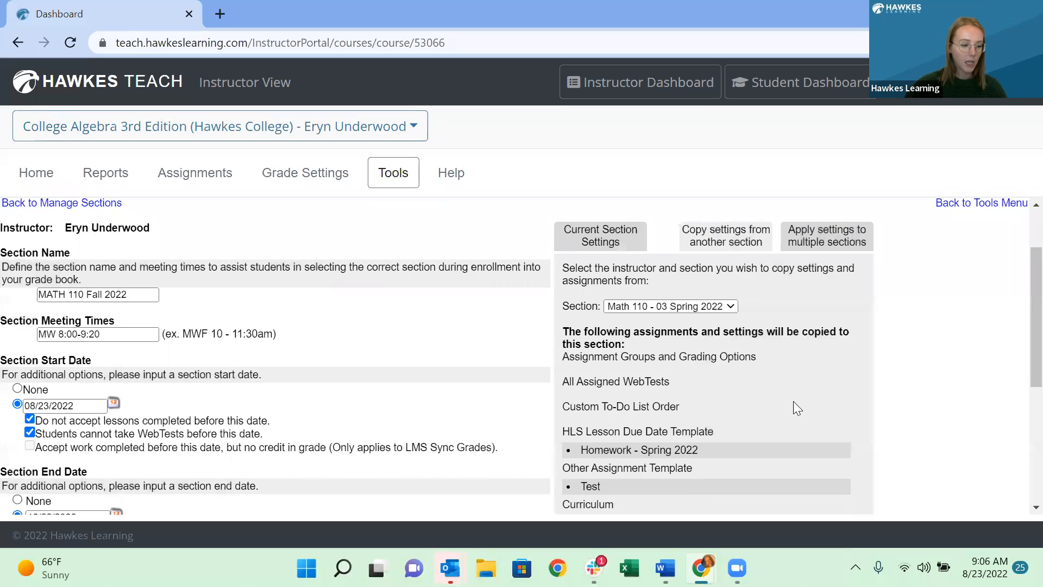
# Examine the due date, assignment, curriculum, course materials, late penalties and reminders templates listed for copying to the Fall 2022 section.
pyautogui.scroll(-1, 793, 401)
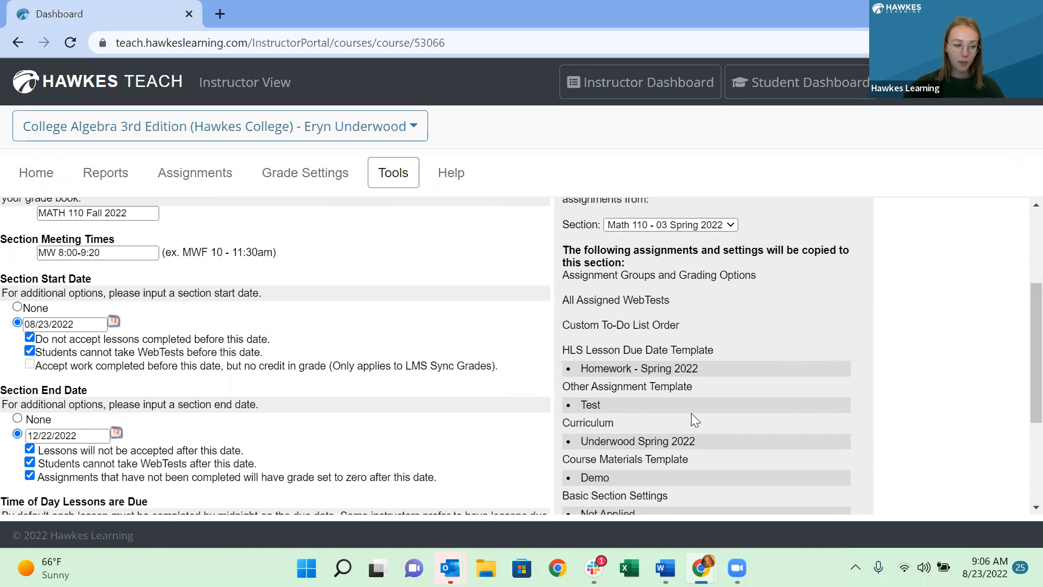
pyautogui.moveTo(576, 370); pyautogui.dragTo(708, 368)
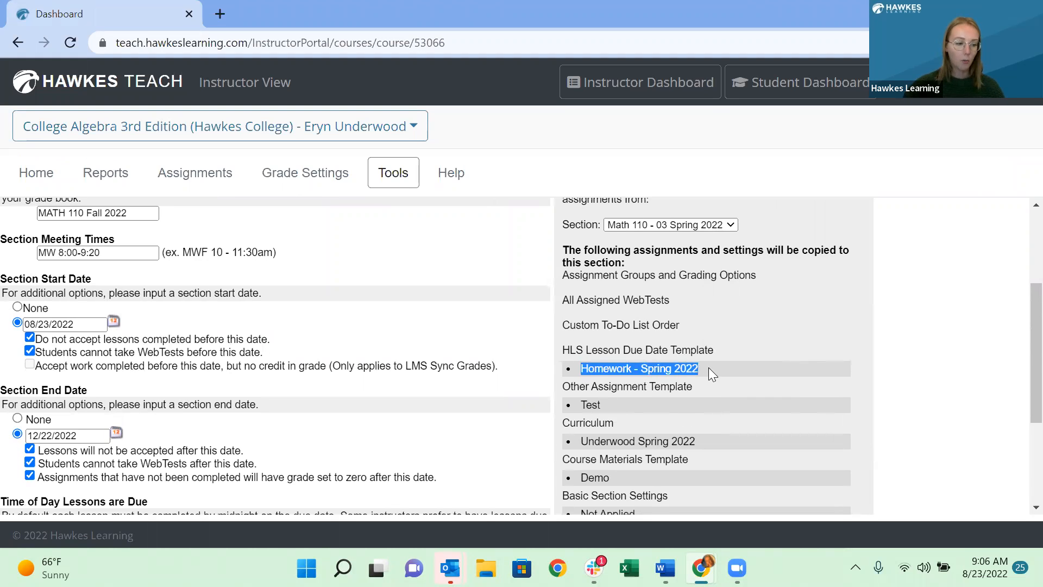
pyautogui.scroll(-1, 636, 403)
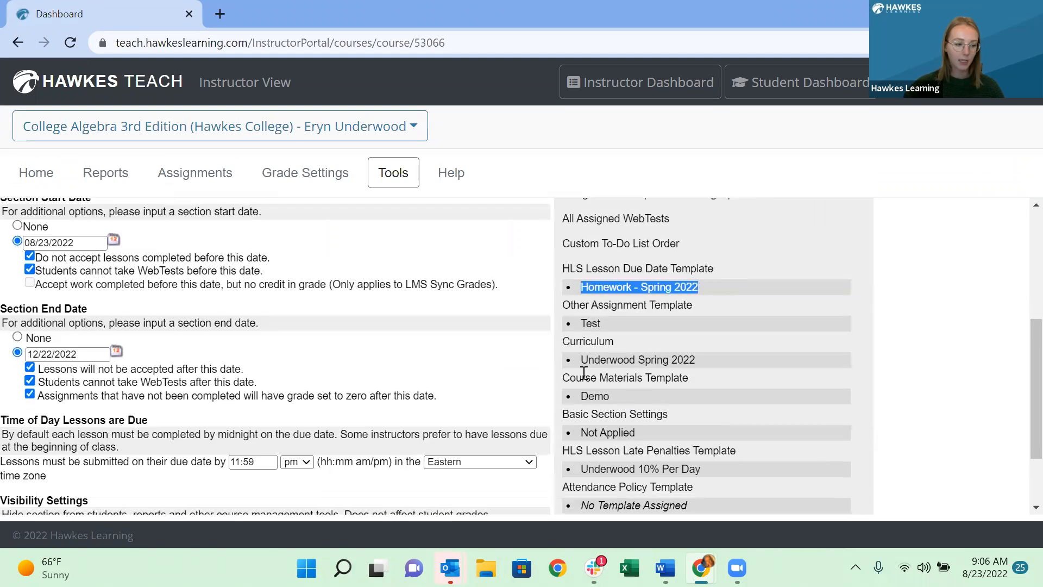
pyautogui.moveTo(577, 323); pyautogui.dragTo(617, 325)
pyautogui.moveTo(583, 359); pyautogui.dragTo(731, 361)
pyautogui.scroll(-1, 652, 392)
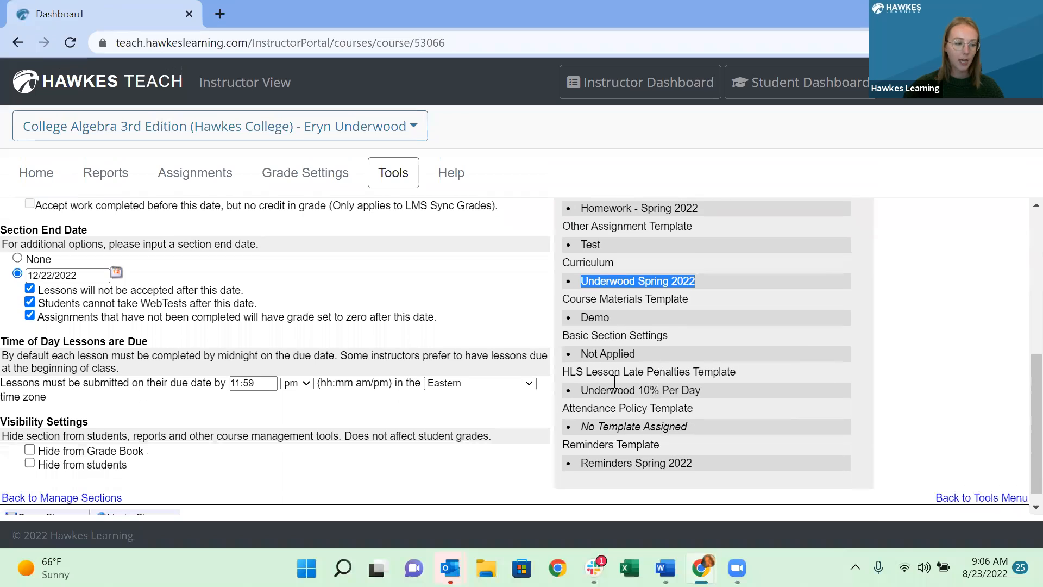
pyautogui.moveTo(571, 314); pyautogui.dragTo(611, 315)
pyautogui.moveTo(575, 388); pyautogui.dragTo(701, 387)
pyautogui.moveTo(577, 460); pyautogui.dragTo(714, 462)
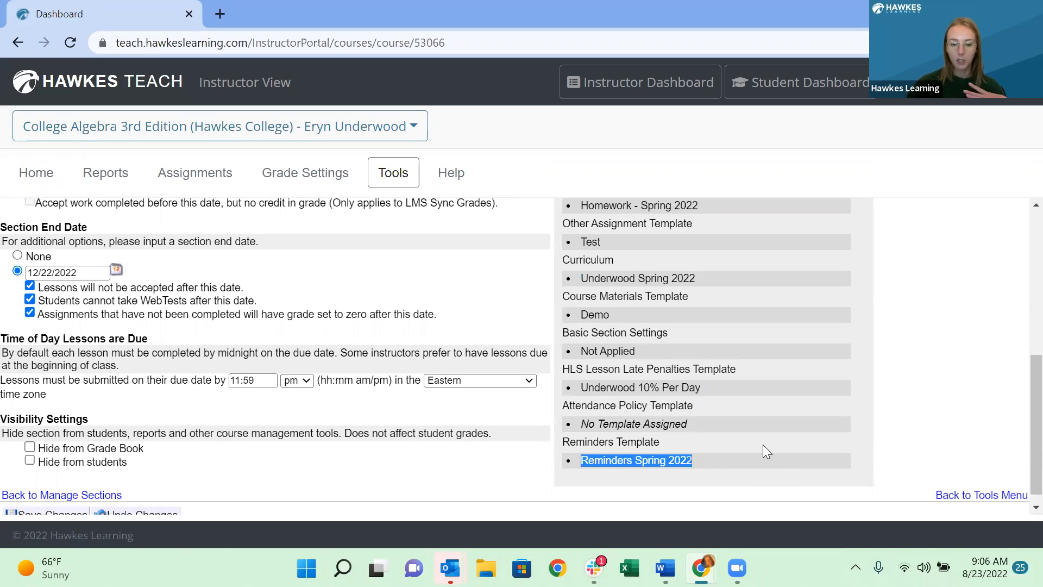
# Save the section changes and apply the assignments and settings from Math 110 - 03 Spring 2022 to it.
pyautogui.click(540, 328)
pyautogui.scroll(-1, 532, 284)
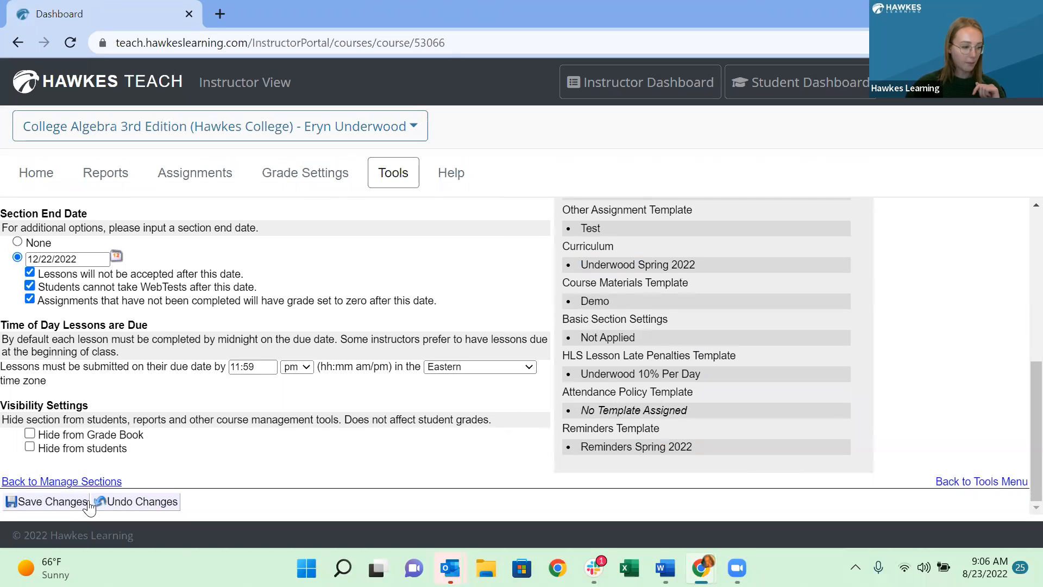
pyautogui.click(61, 502)
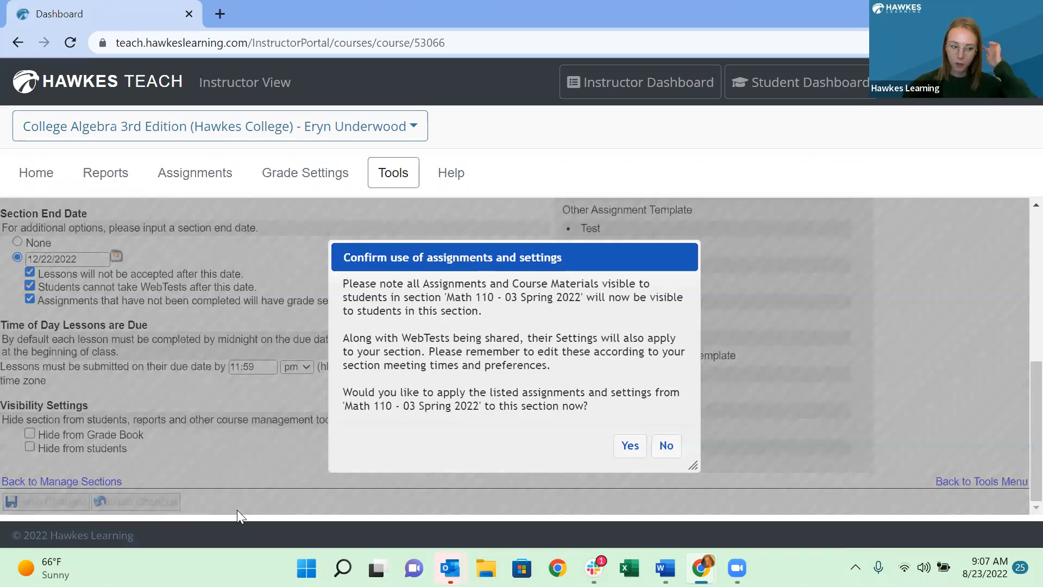
pyautogui.click(628, 444)
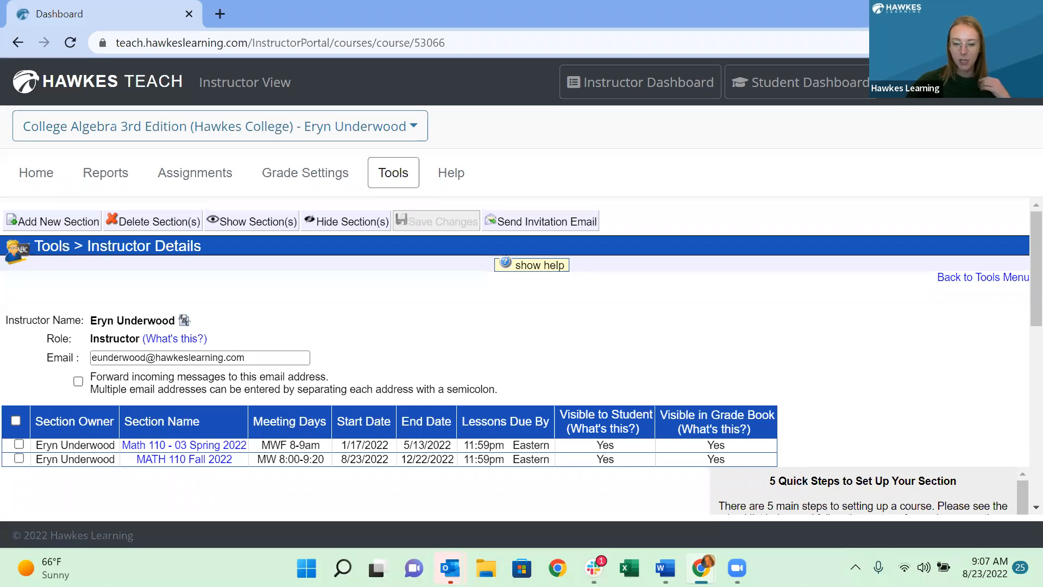
# Hide the Math 110 - 03 Spring 2022 section from the grade book.
pyautogui.hotkey('alt', 'Tab')
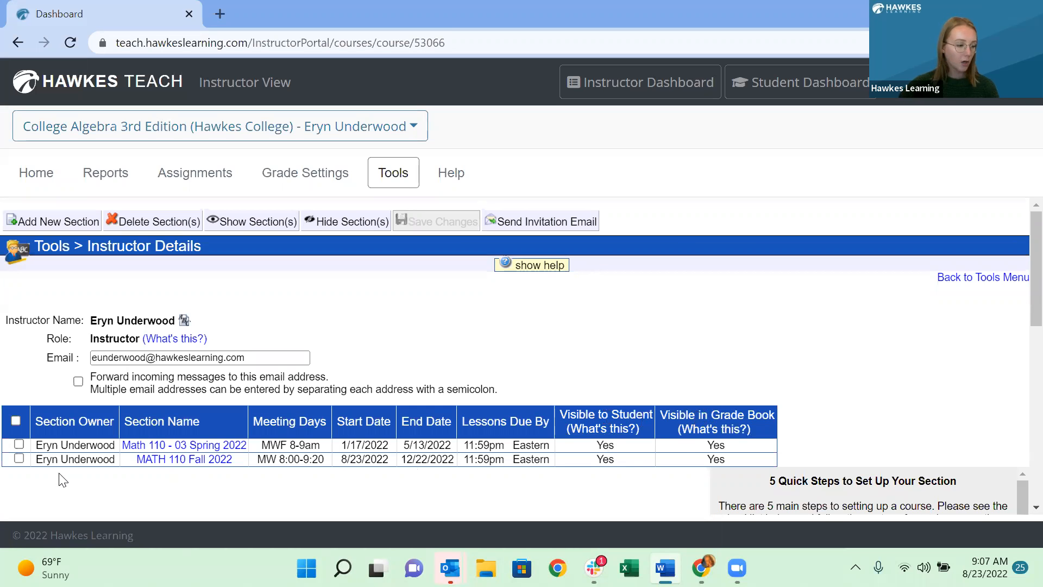
pyautogui.click(19, 444)
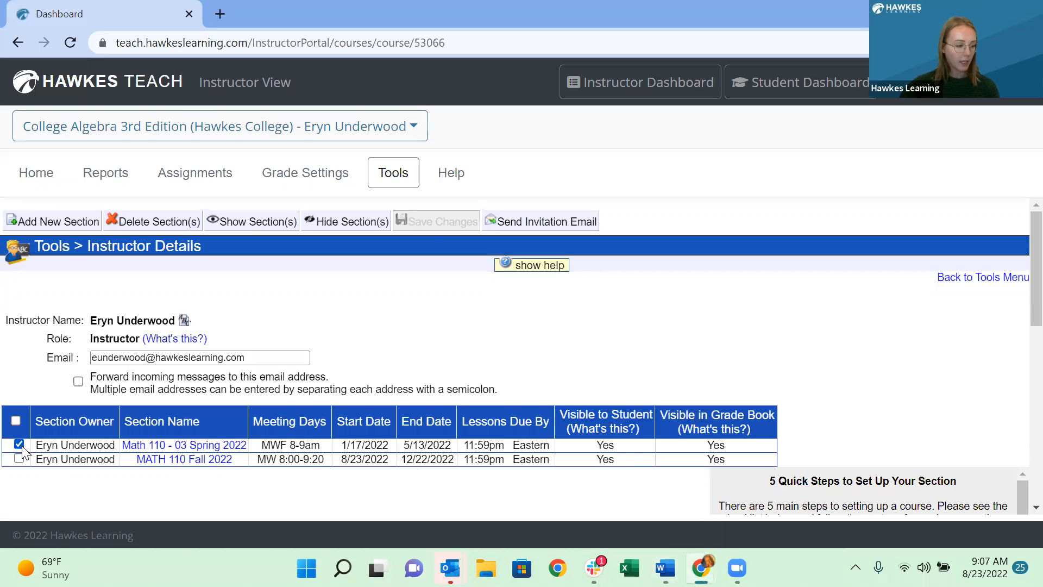
pyautogui.click(345, 223)
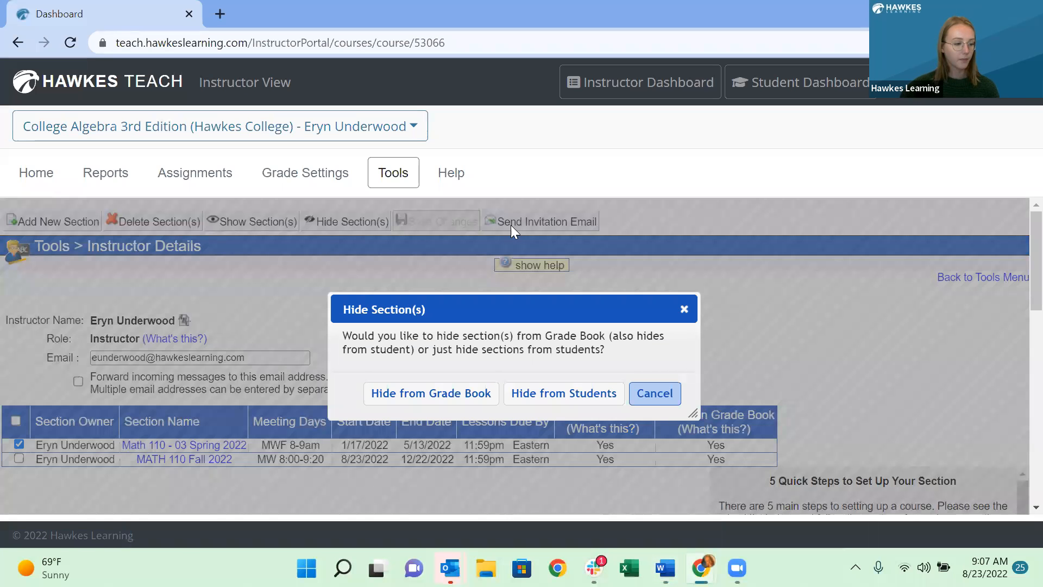
pyautogui.click(427, 394)
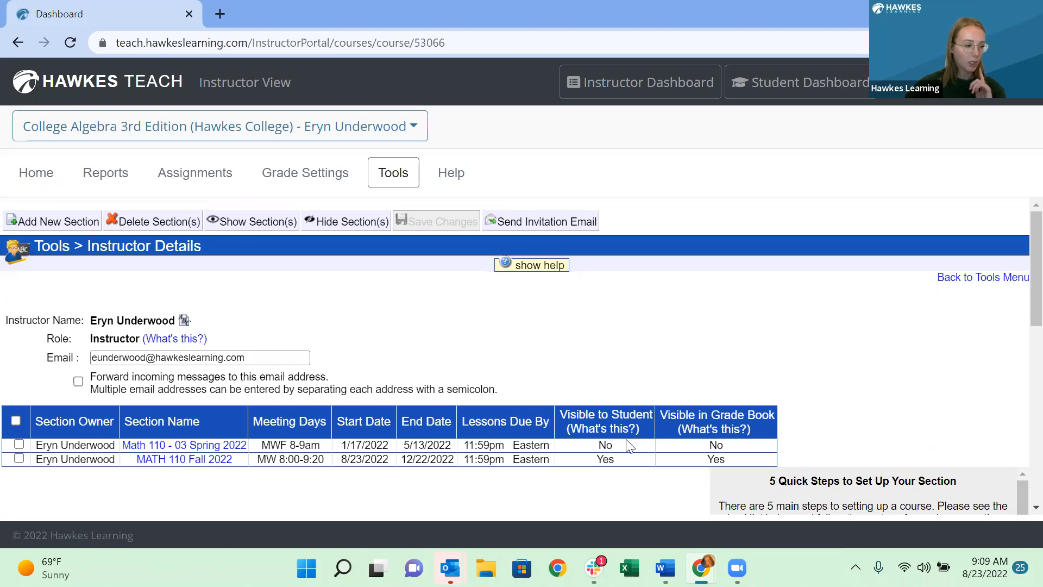
# Open the lesson due dates by section and look through the due date templates available for MATH 110 Fall 2022.
pyautogui.click(194, 181)
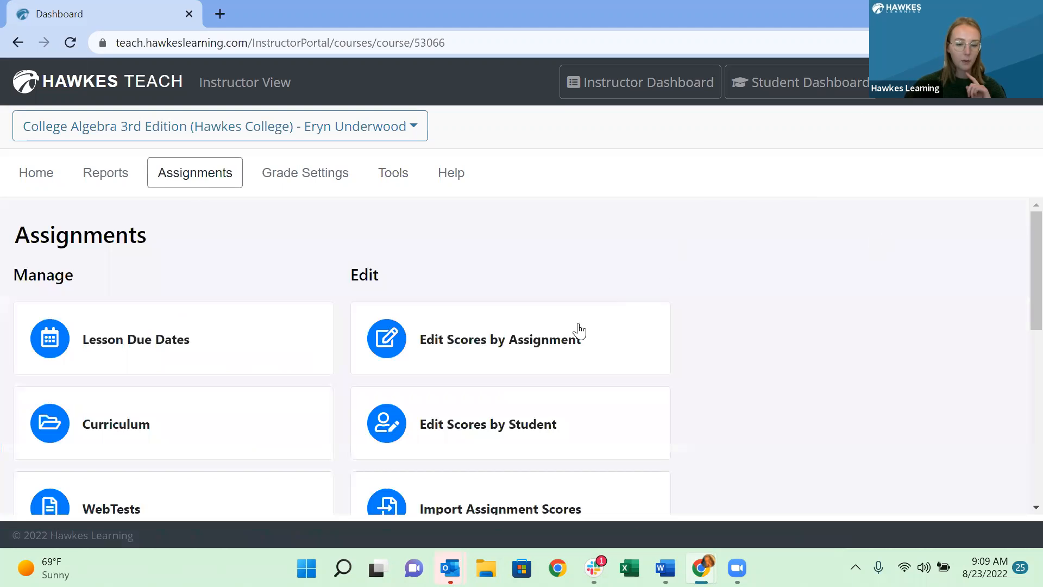
pyautogui.click(155, 344)
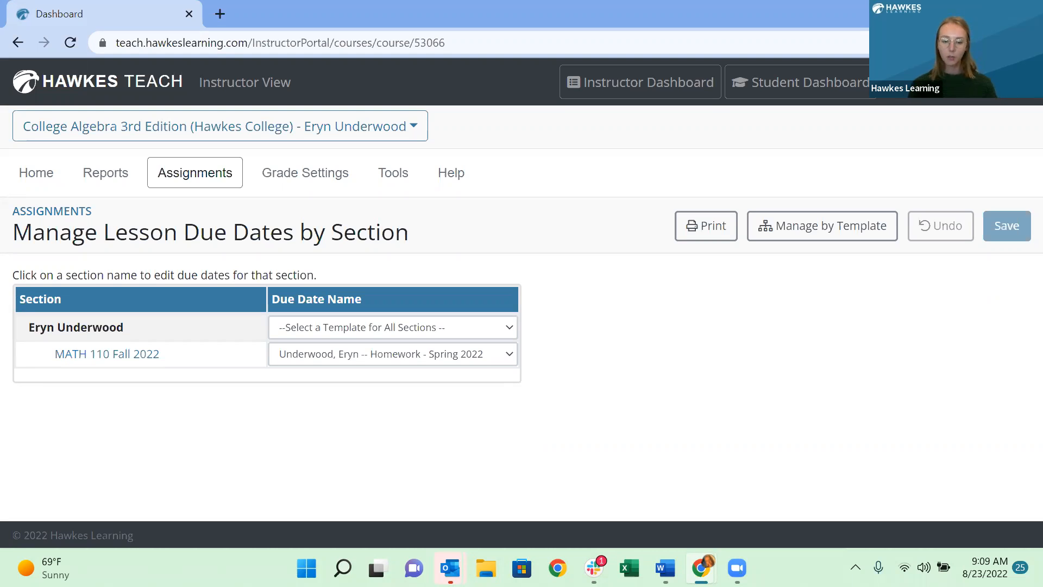
pyautogui.click(391, 353)
pyautogui.click(391, 354)
pyautogui.click(391, 354)
pyautogui.scroll(4, 413, 218)
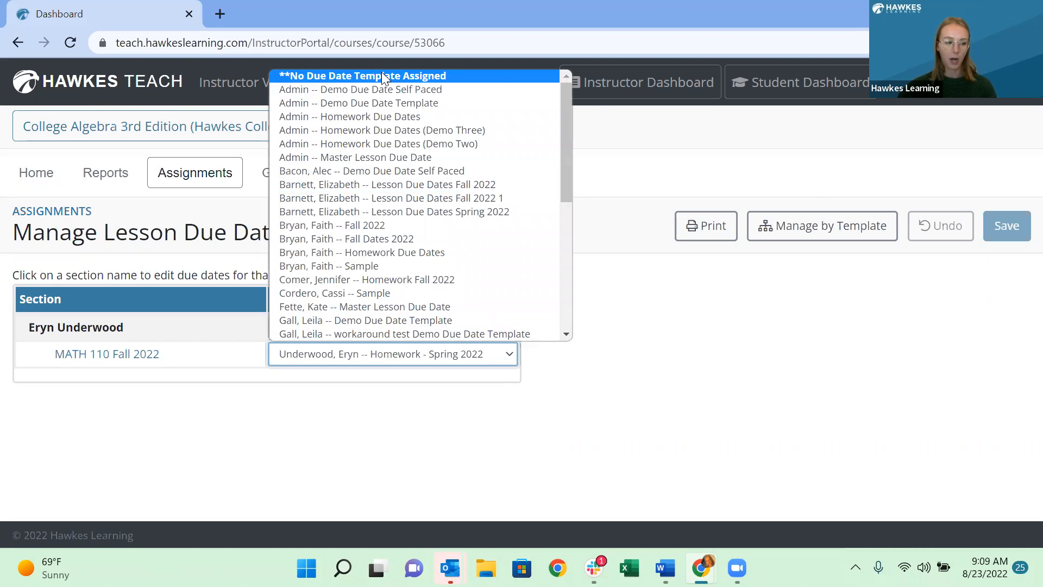
pyautogui.click(758, 447)
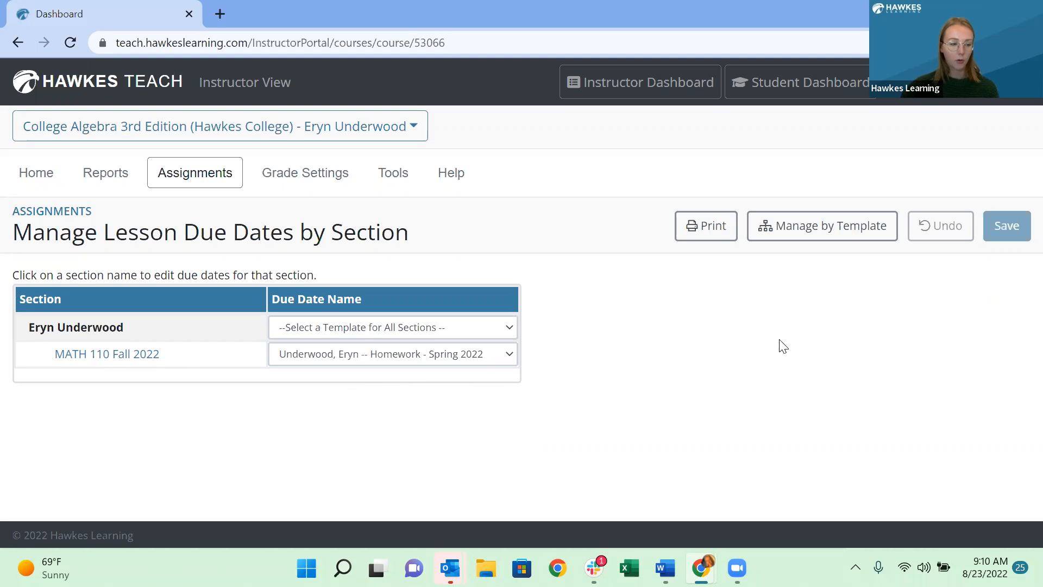
# Switch to managing lesson due dates by template and copy the instructor's own Homework - Spring 2022 template.
pyautogui.click(844, 231)
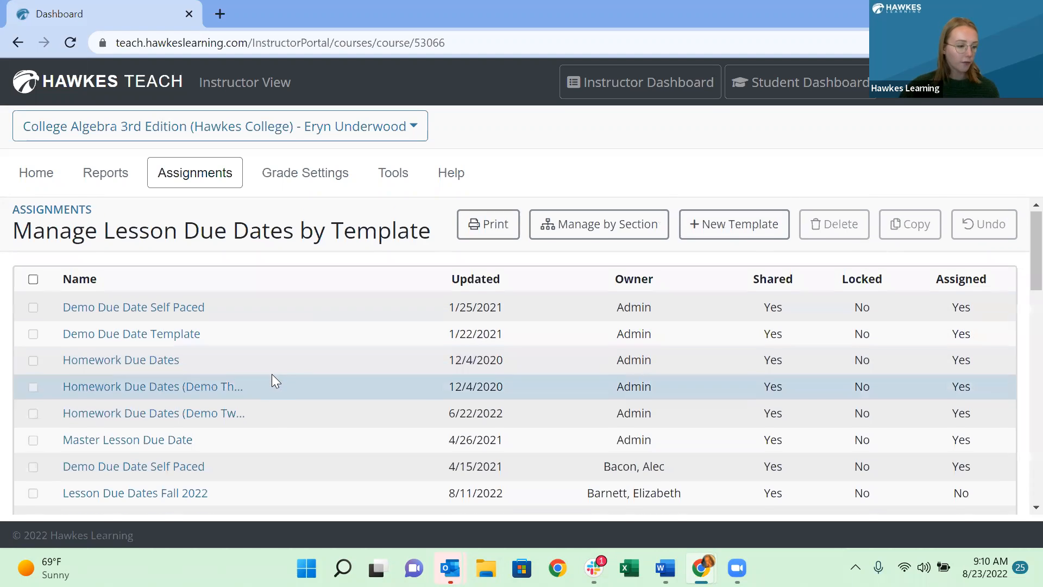
pyautogui.scroll(-9, 271, 373)
pyautogui.scroll(-5, 273, 375)
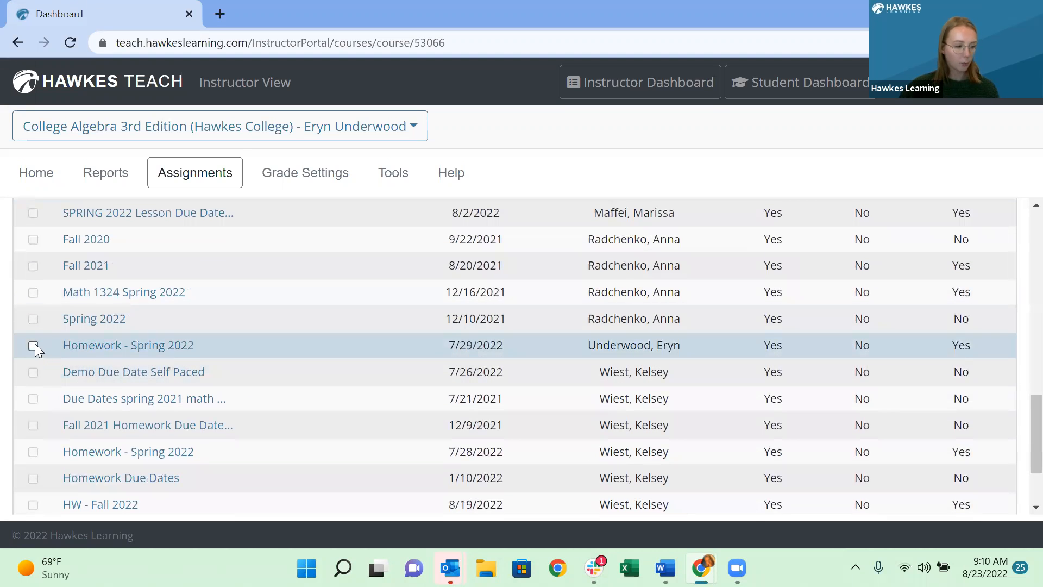
pyautogui.click(32, 345)
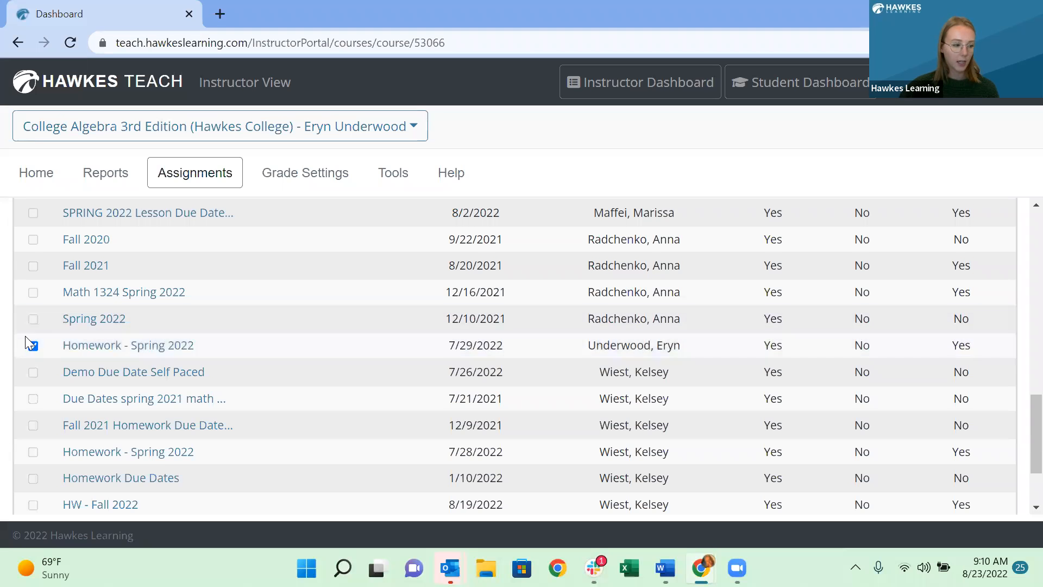
pyautogui.scroll(6, 220, 400)
pyautogui.scroll(5, 220, 401)
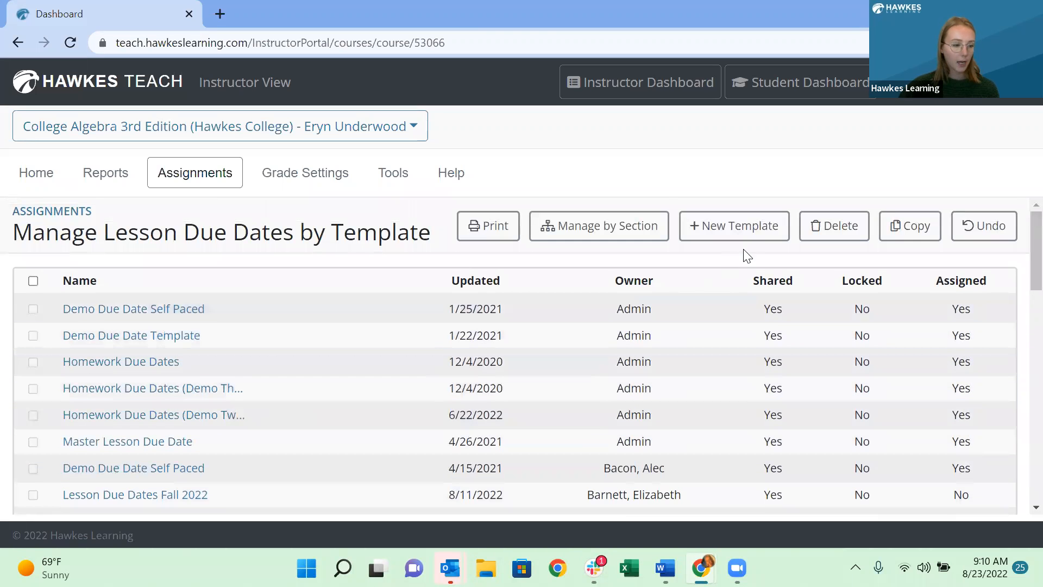
pyautogui.click(921, 236)
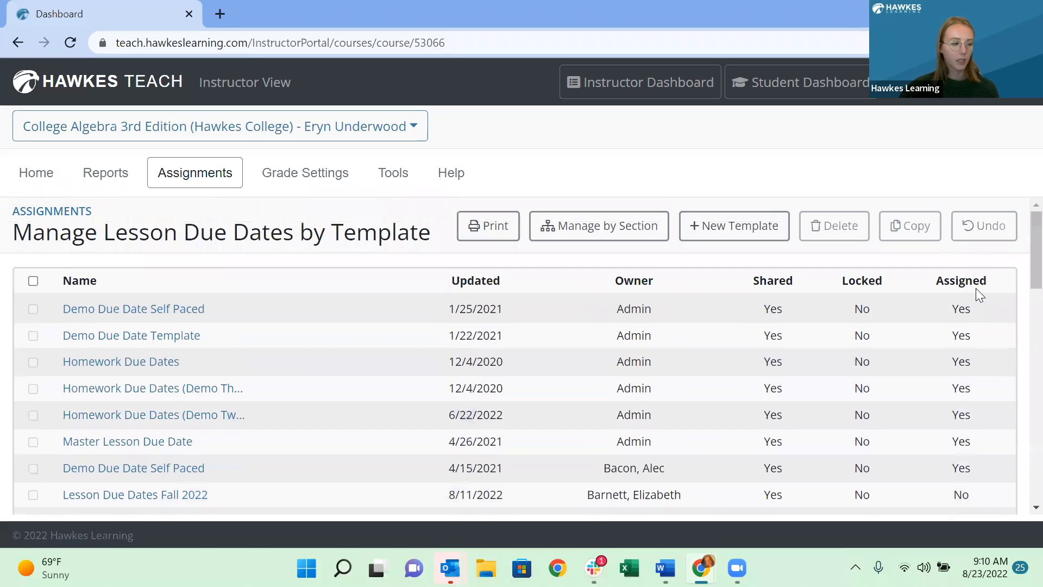
# Open the copied Homework - Spring 2022 due date template and change its name to "Homework - Fall 022".
pyautogui.scroll(-5, 738, 325)
pyautogui.scroll(-9, 736, 324)
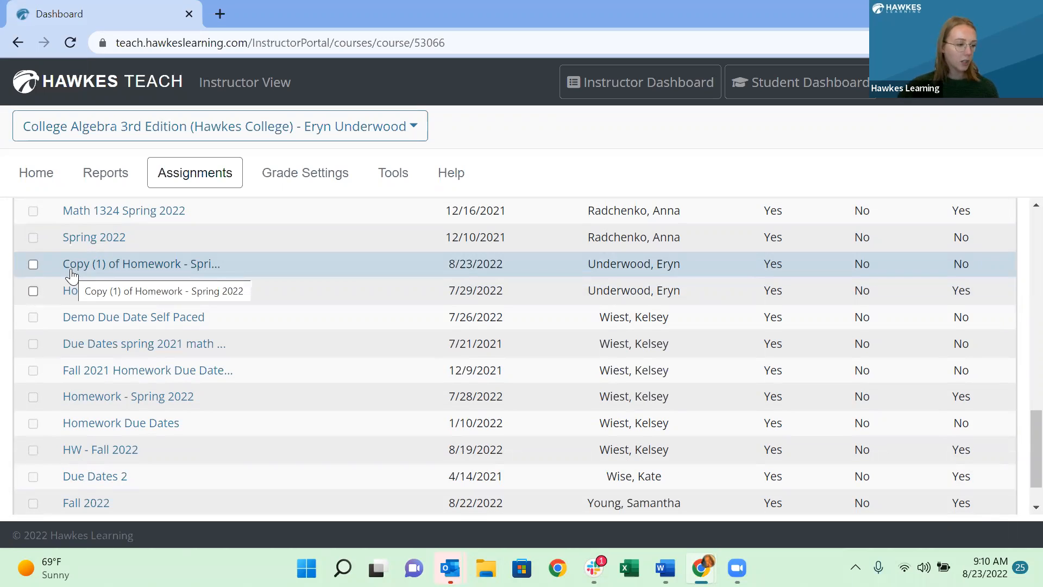
pyautogui.click(134, 265)
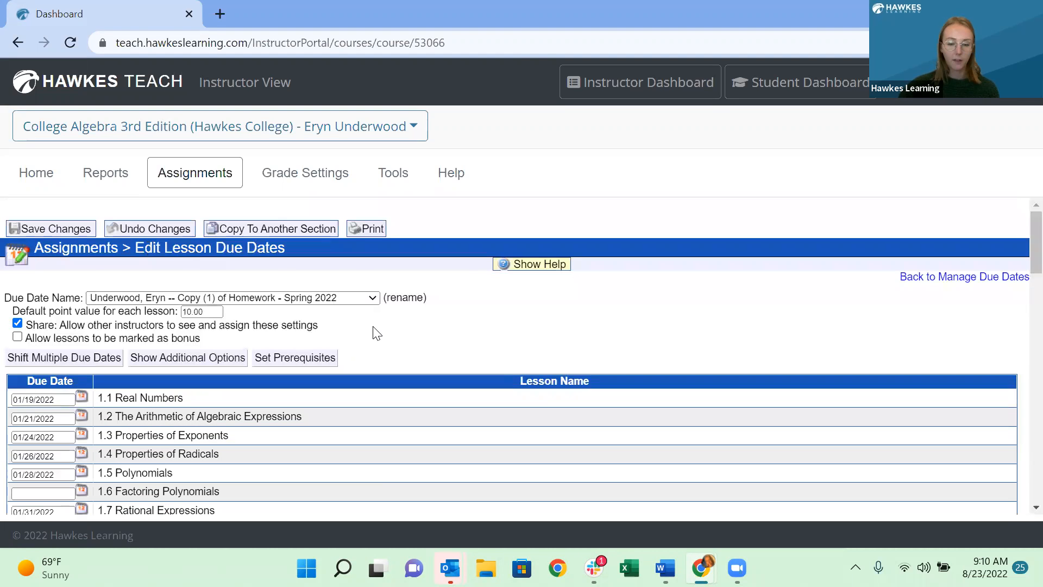
pyautogui.click(405, 298)
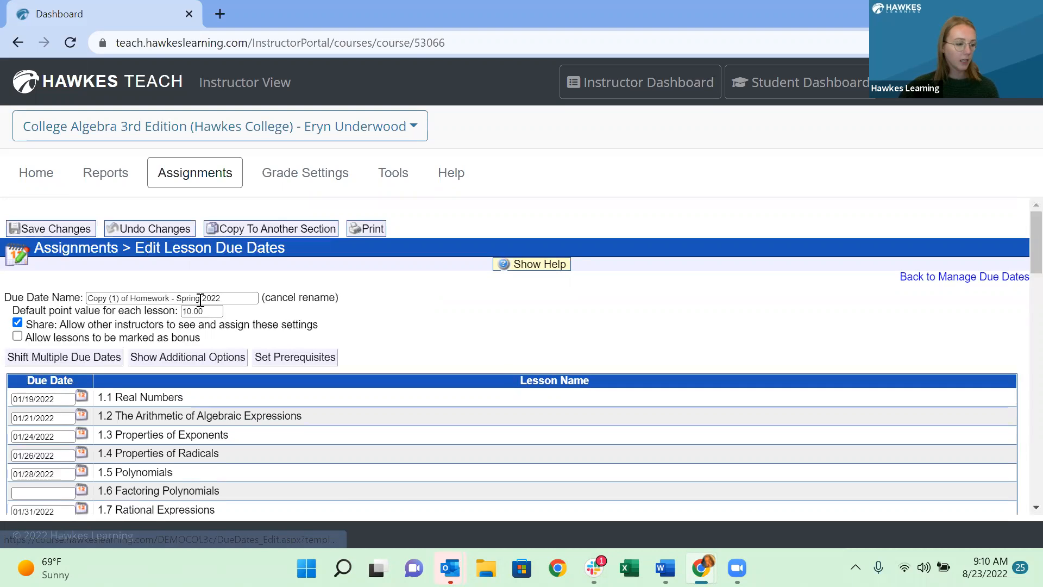
pyautogui.click(185, 298)
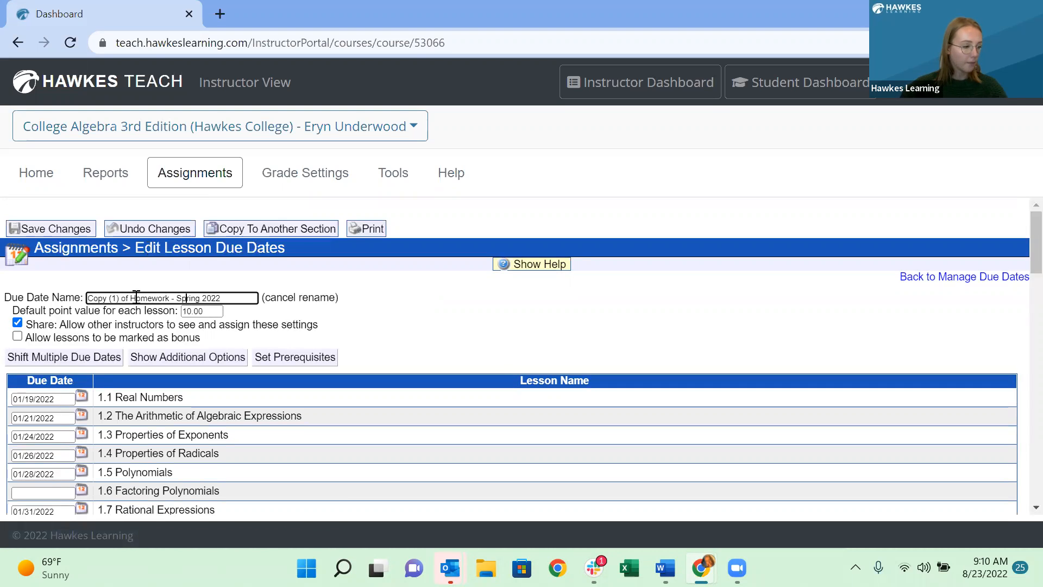
pyautogui.moveTo(131, 298); pyautogui.dragTo(63, 294)
pyautogui.press('BackSpace')
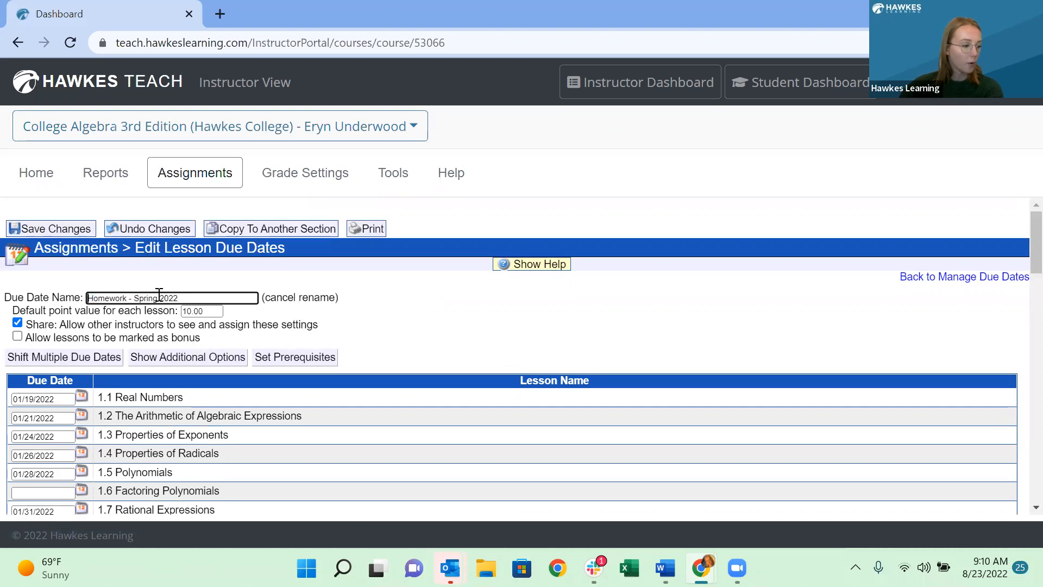
pyautogui.moveTo(162, 299); pyautogui.dragTo(135, 299)
pyautogui.write('Fall')
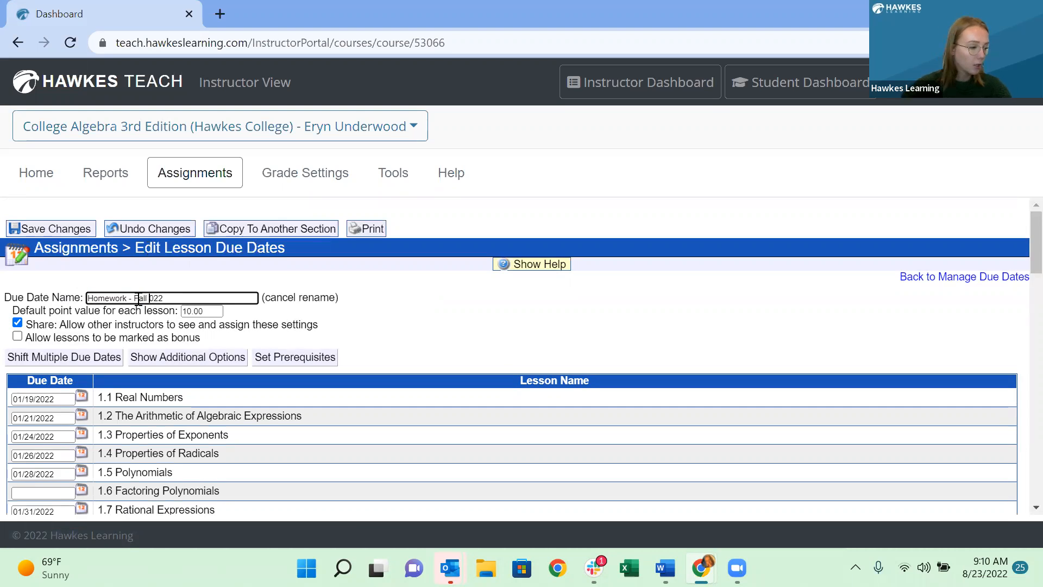
pyautogui.click(421, 333)
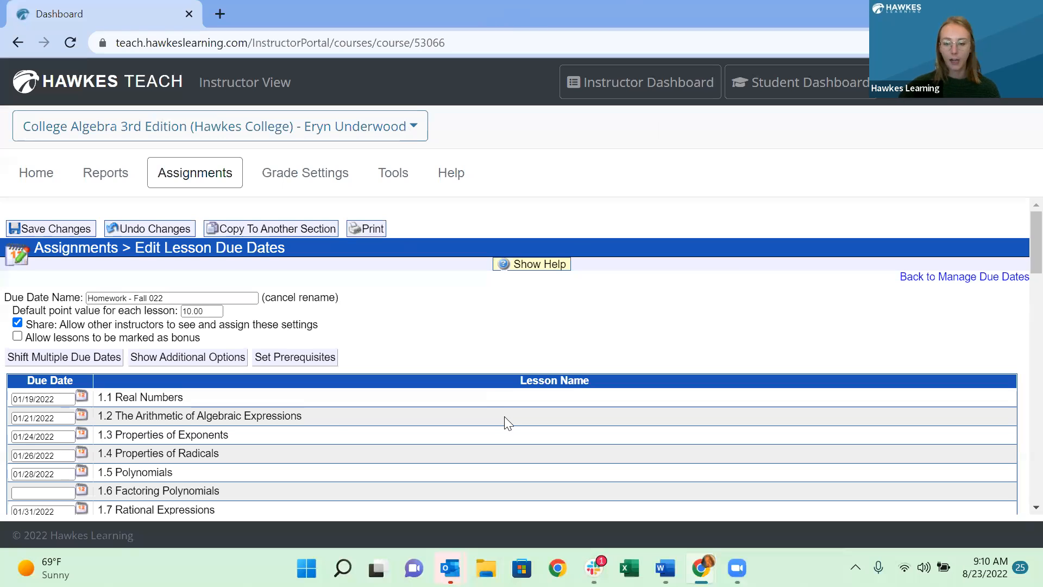
pyautogui.scroll(-1, 326, 426)
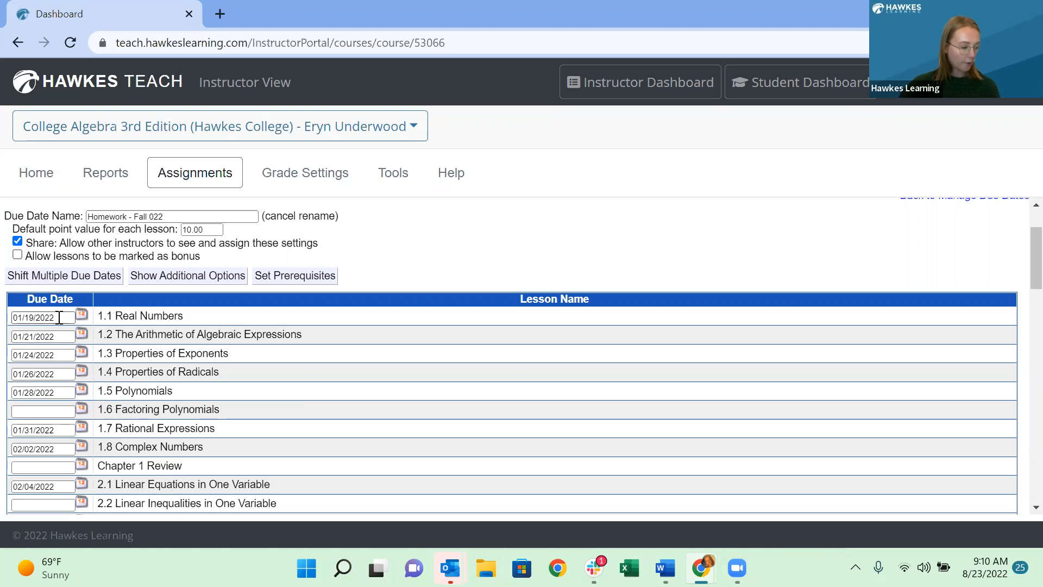
pyautogui.scroll(-1, 76, 365)
pyautogui.scroll(1, 80, 358)
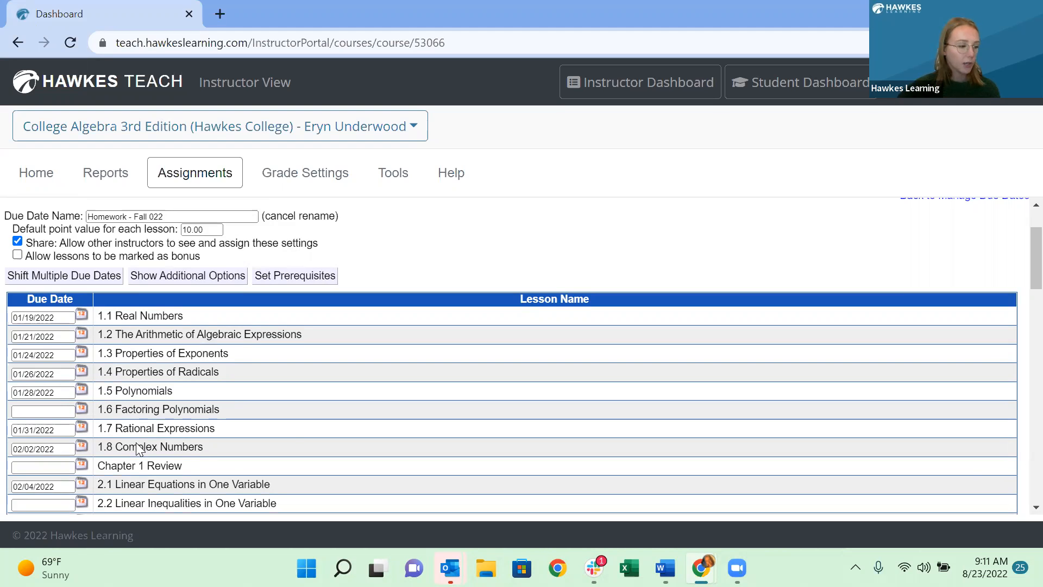
# Shift all lesson due dates from 01/19/2022 onward so that the first one falls on 08/31/2022.
pyautogui.click(52, 280)
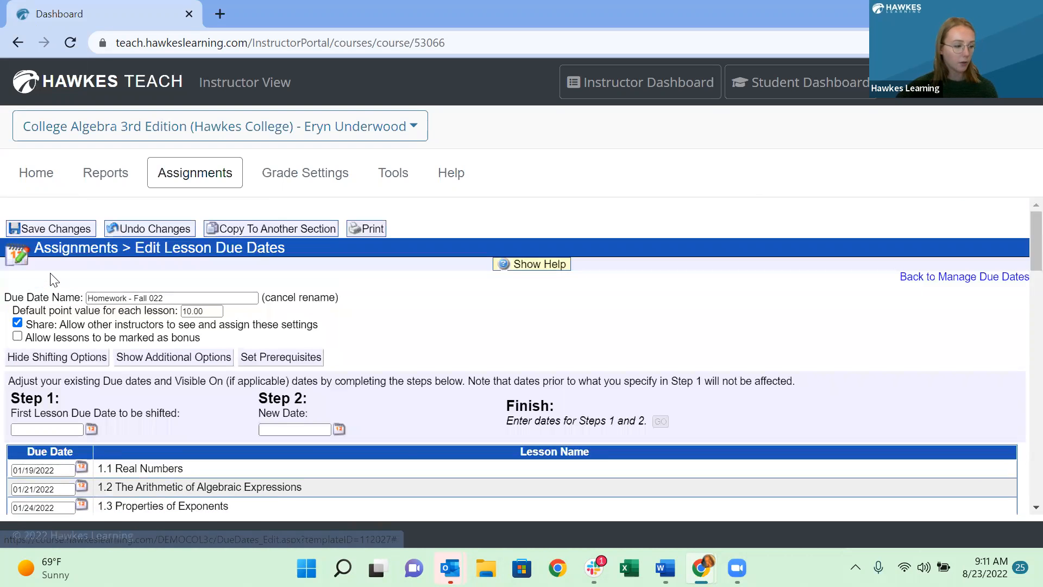
pyautogui.scroll(-1, 161, 413)
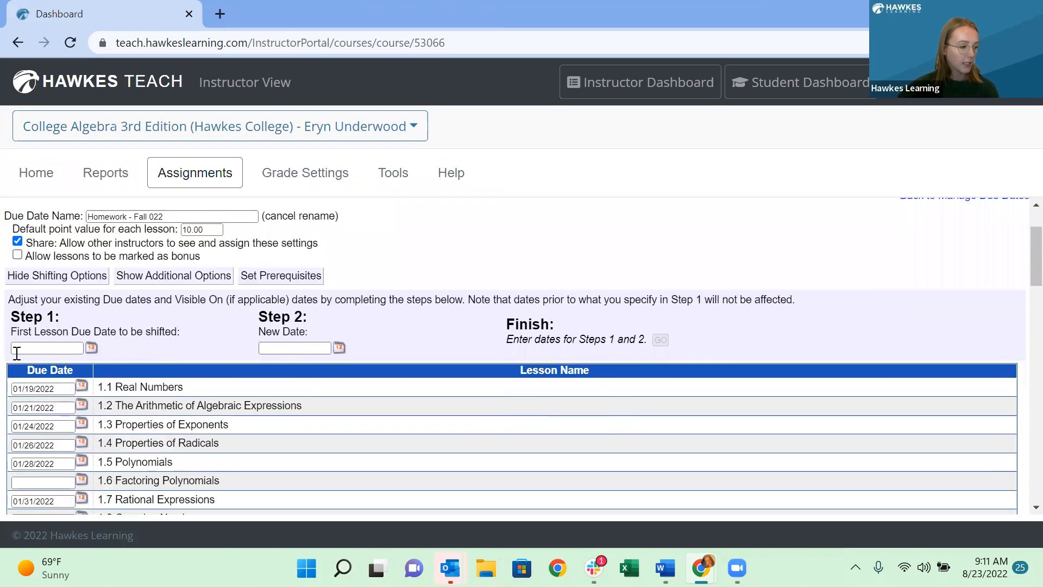
pyautogui.click(91, 347)
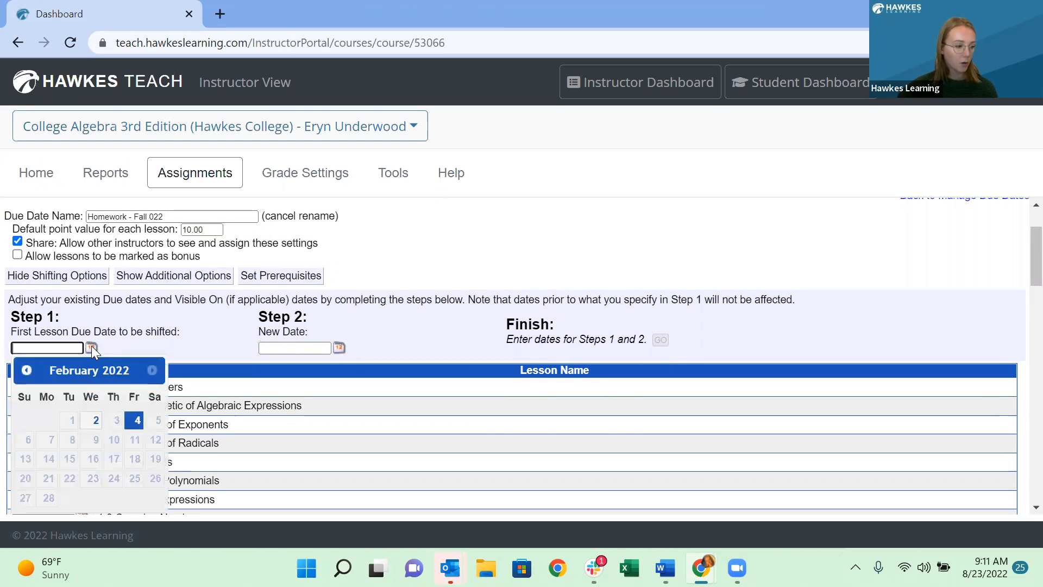
pyautogui.click(25, 370)
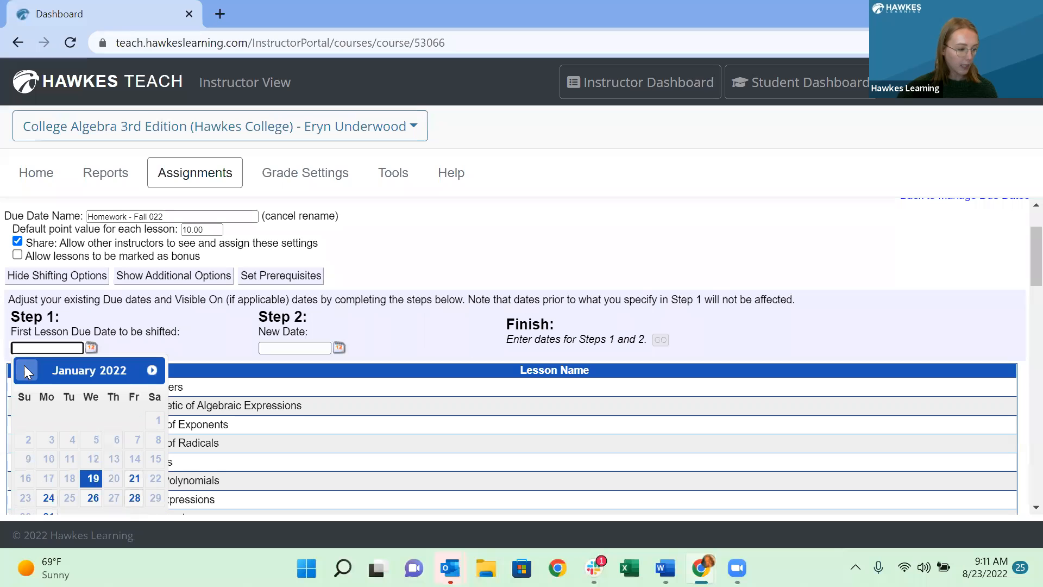
pyautogui.click(87, 485)
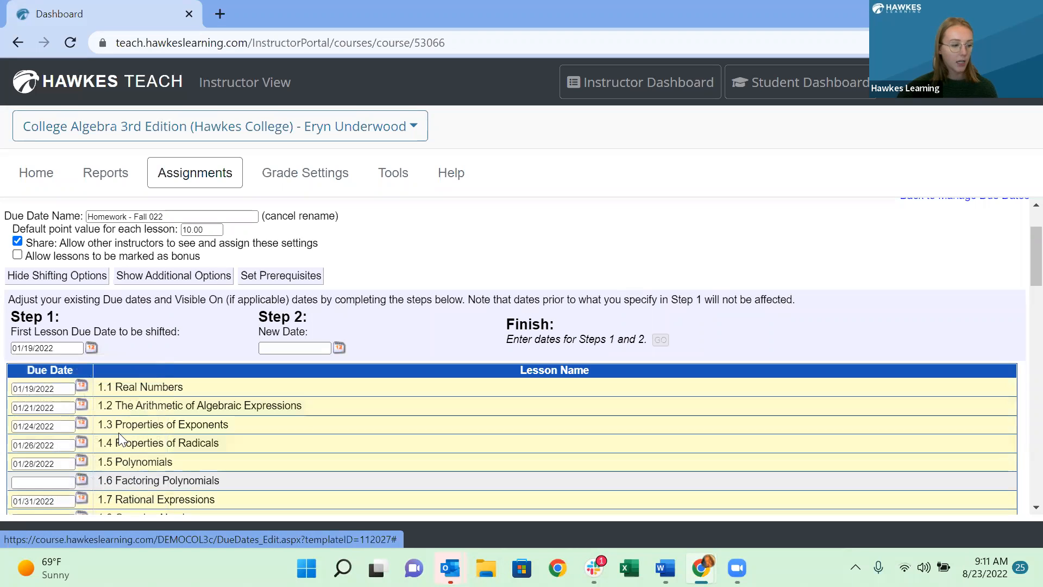
pyautogui.click(339, 348)
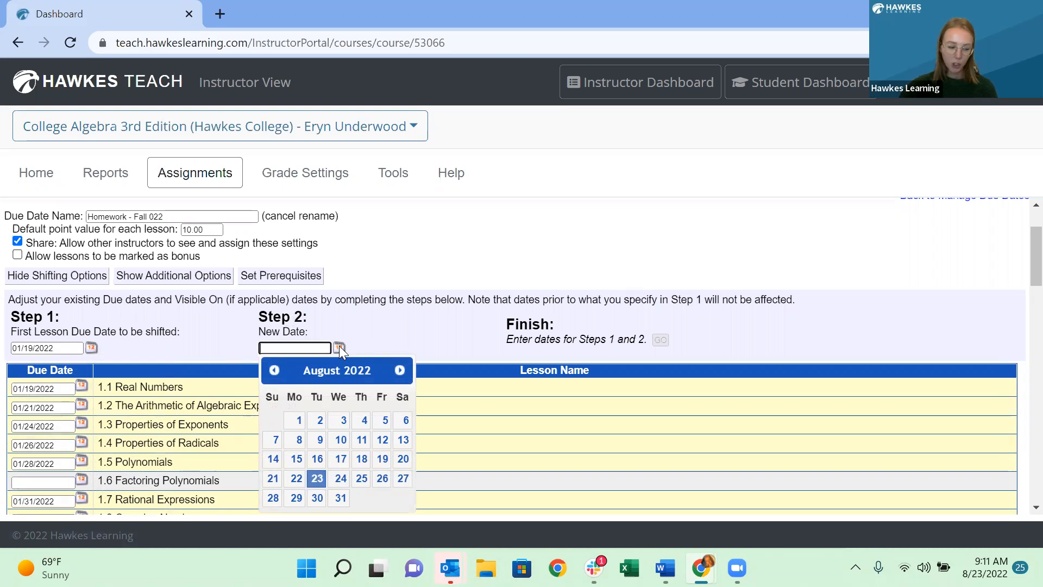
pyautogui.click(340, 498)
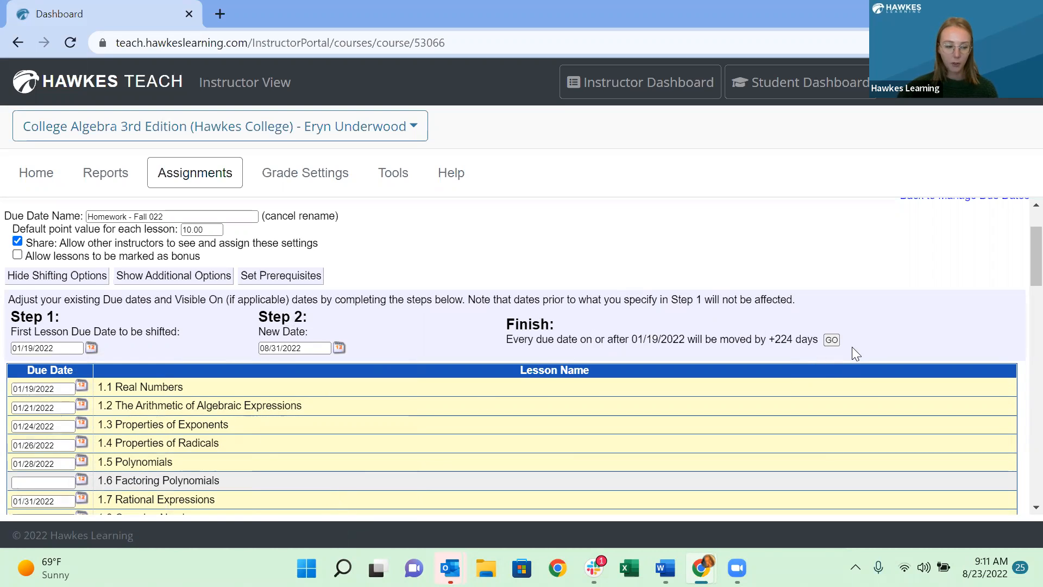
pyautogui.click(832, 341)
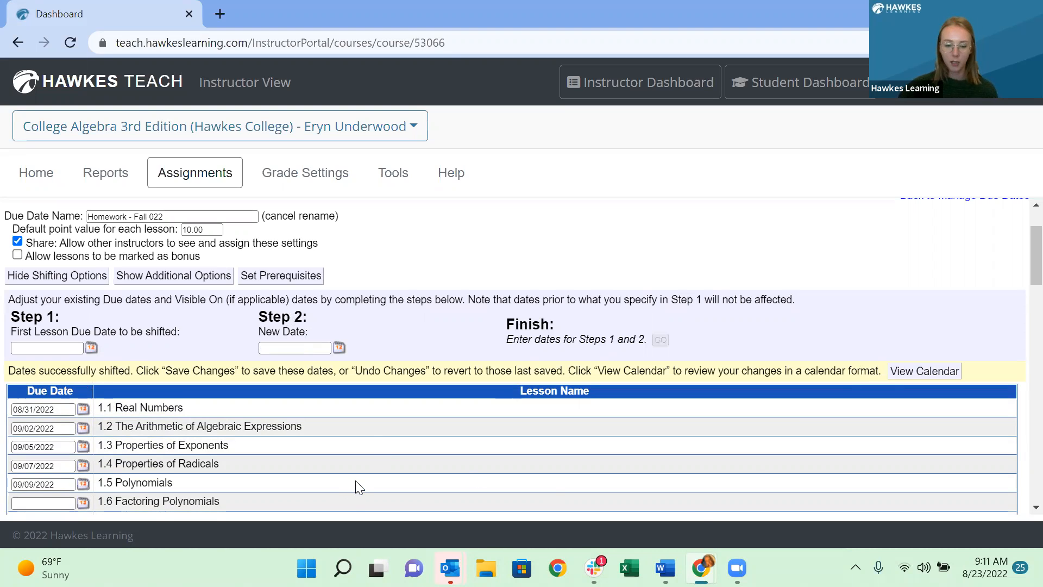
# Review the shifted lesson due dates and save the changes to the Homework - Fall 022 template.
pyautogui.scroll(-2, 350, 491)
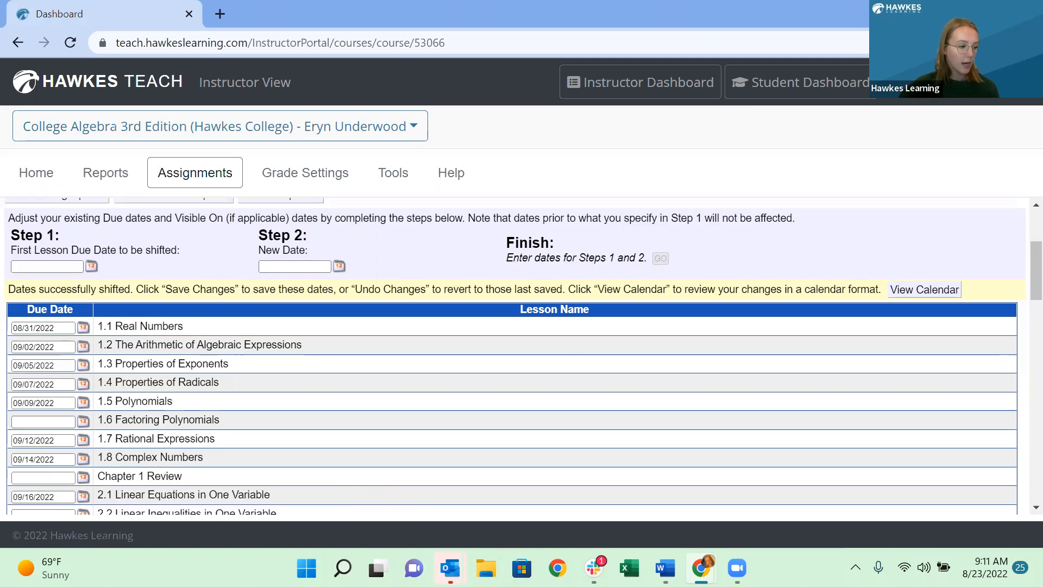
pyautogui.scroll(3, 116, 387)
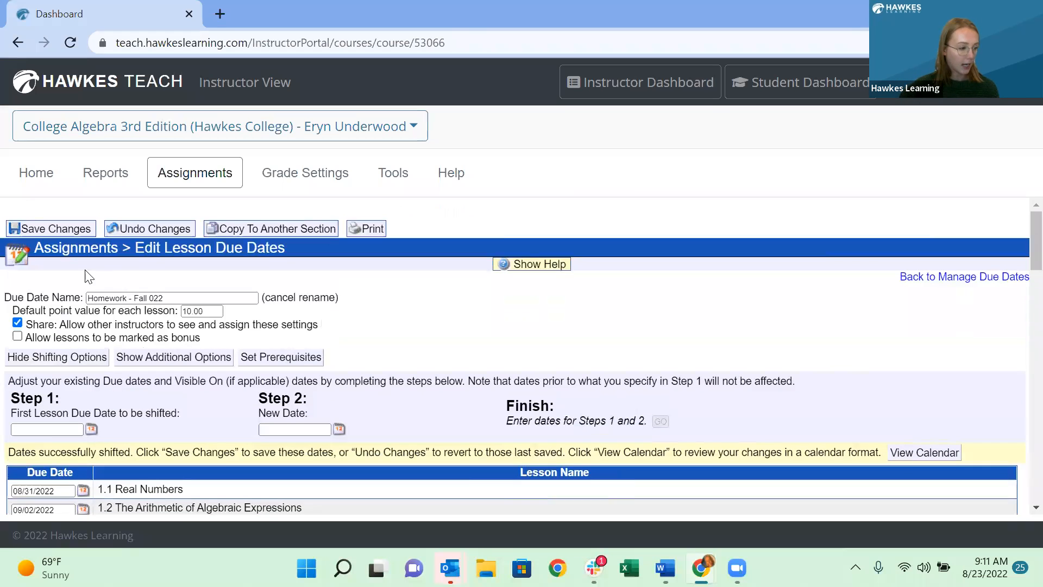
pyautogui.click(72, 230)
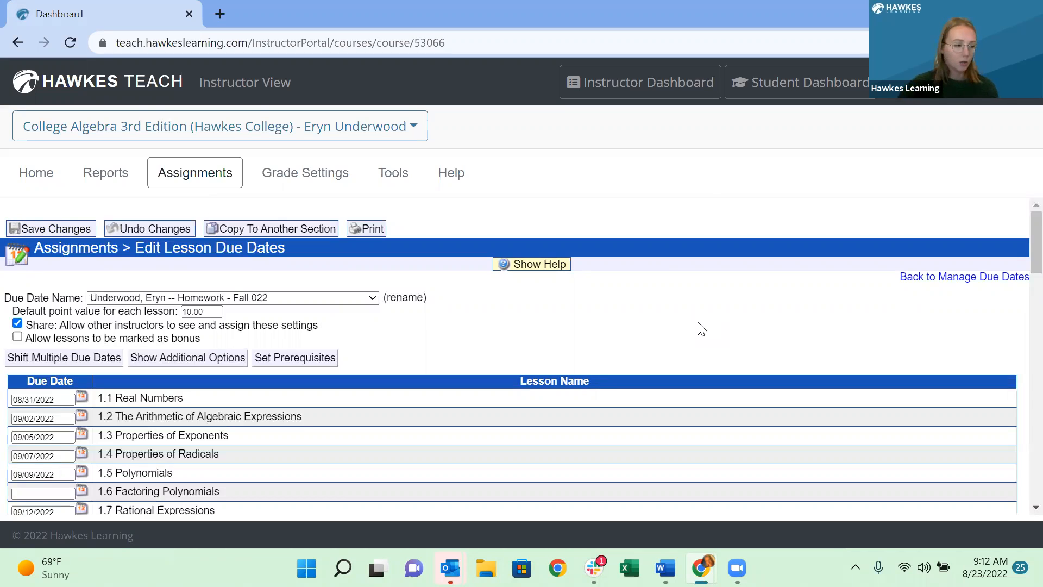
# Copy the Homework - Fall 022 due dates to the MATH 110 Fall 2022 section and save the assignment.
pyautogui.click(298, 231)
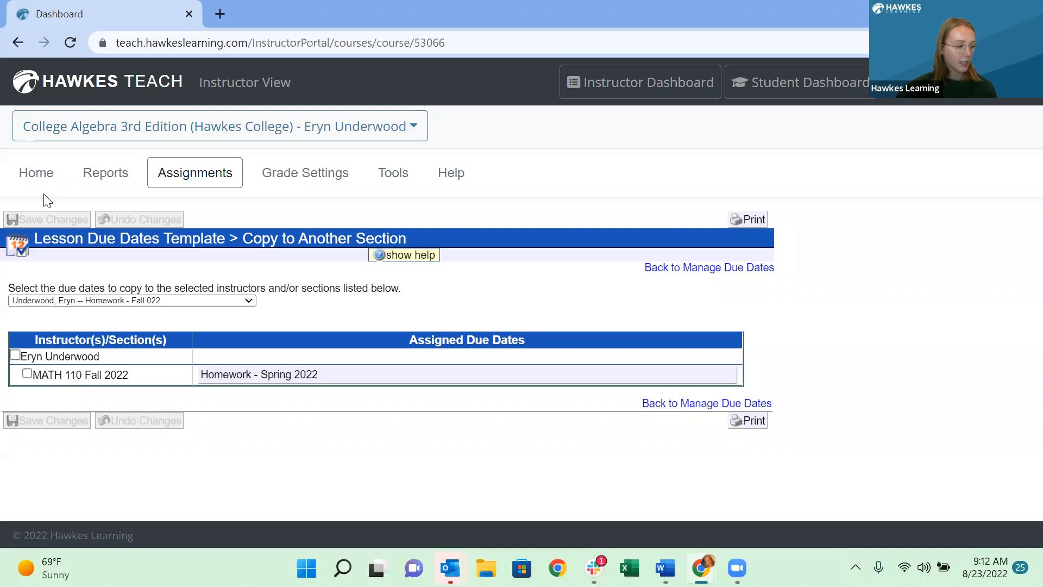
pyautogui.click(26, 373)
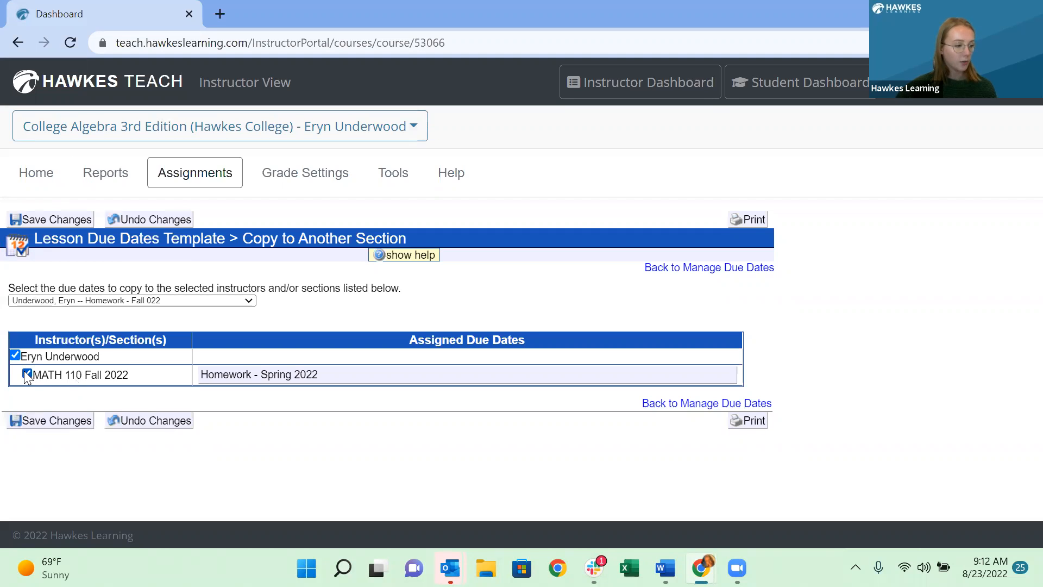
pyautogui.click(51, 421)
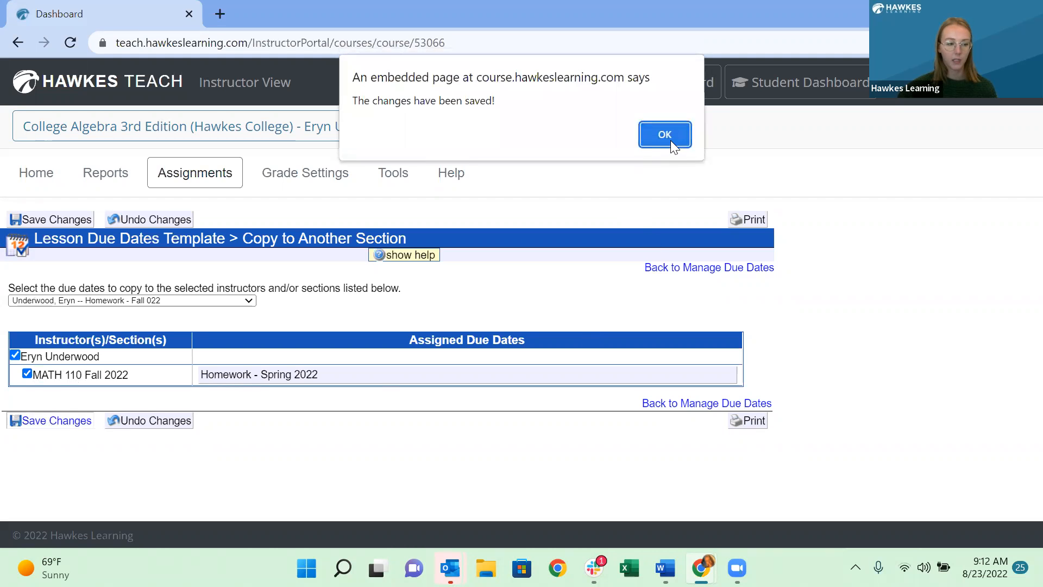
pyautogui.click(665, 136)
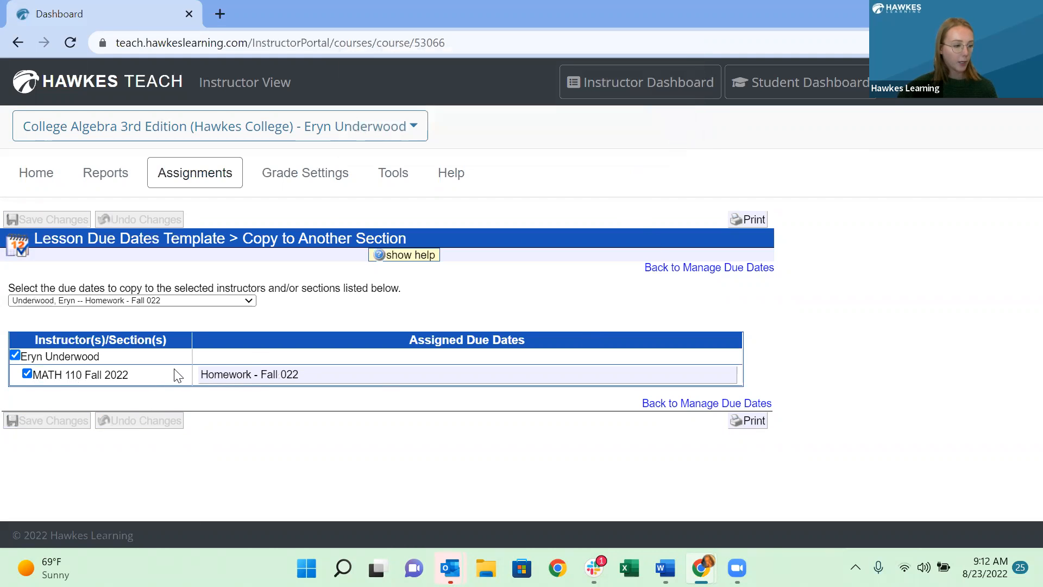
# Open the lesson due dates of the MATH 110 Fall 2022 section and look through the dates and undated lessons.
pyautogui.click(204, 181)
pyautogui.click(177, 331)
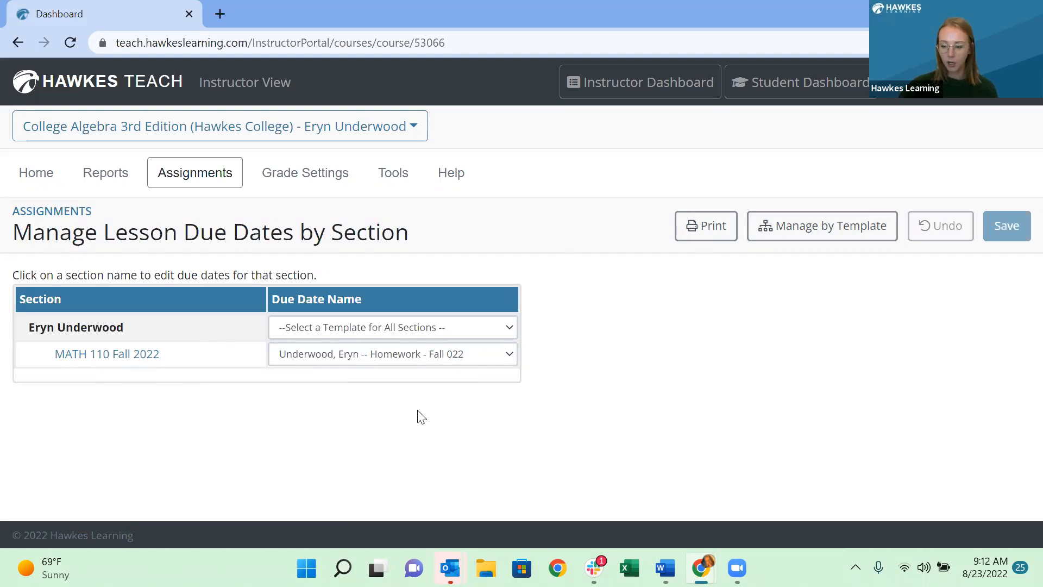
pyautogui.click(118, 363)
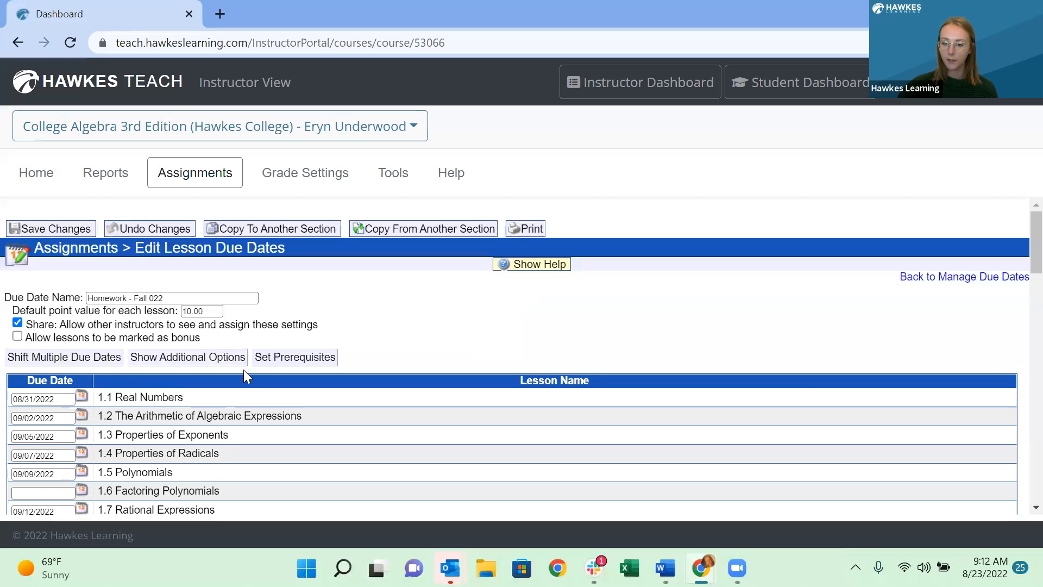
pyautogui.scroll(-5, 65, 344)
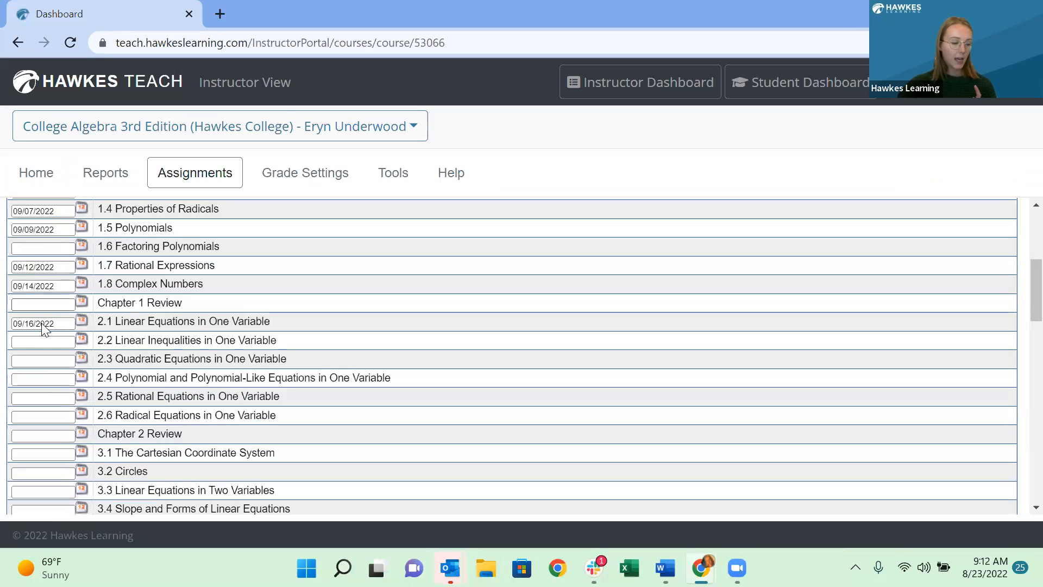
pyautogui.click(43, 379)
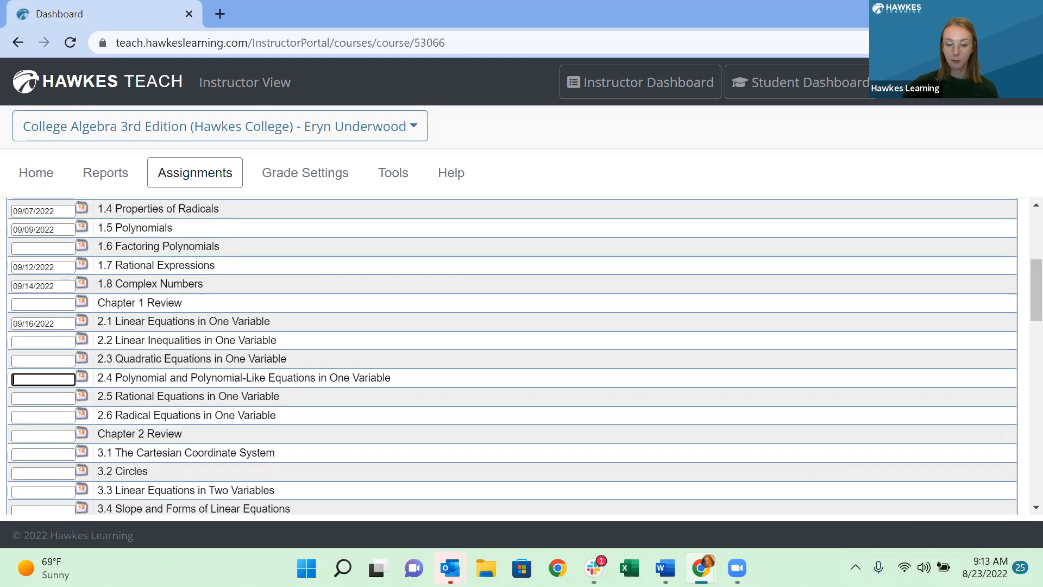
pyautogui.scroll(5, 314, 302)
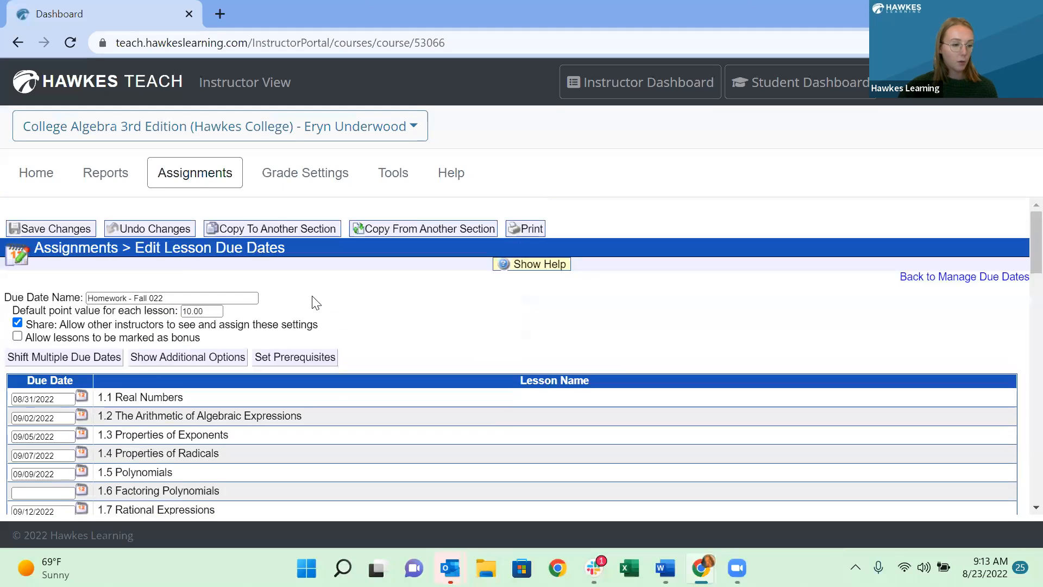
# Show the additional due date options for the section's lessons, review them, and save the section's due dates.
pyautogui.click(180, 363)
pyautogui.scroll(-3, 163, 360)
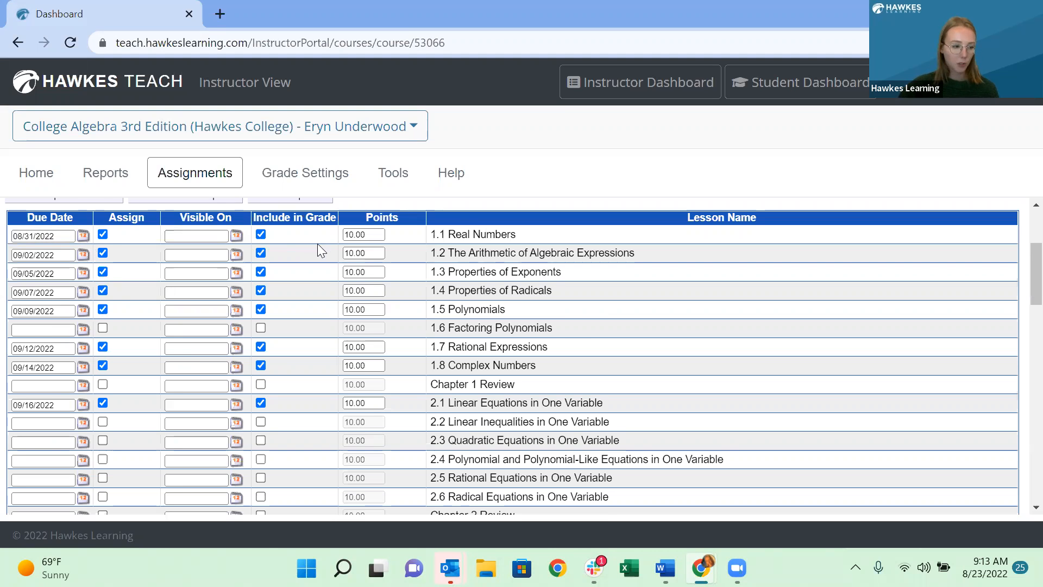
pyautogui.scroll(3, 317, 244)
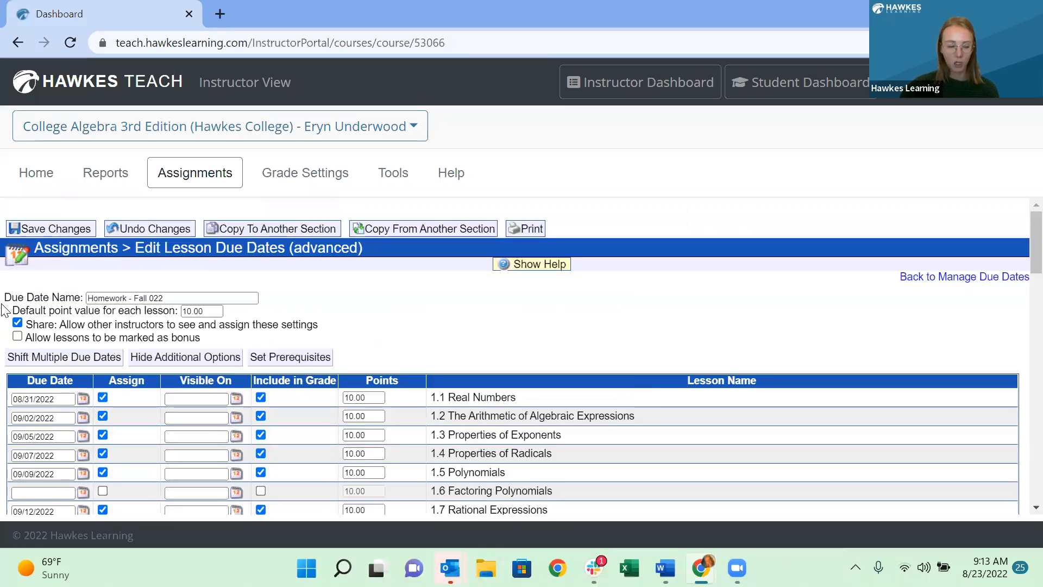
pyautogui.click(45, 230)
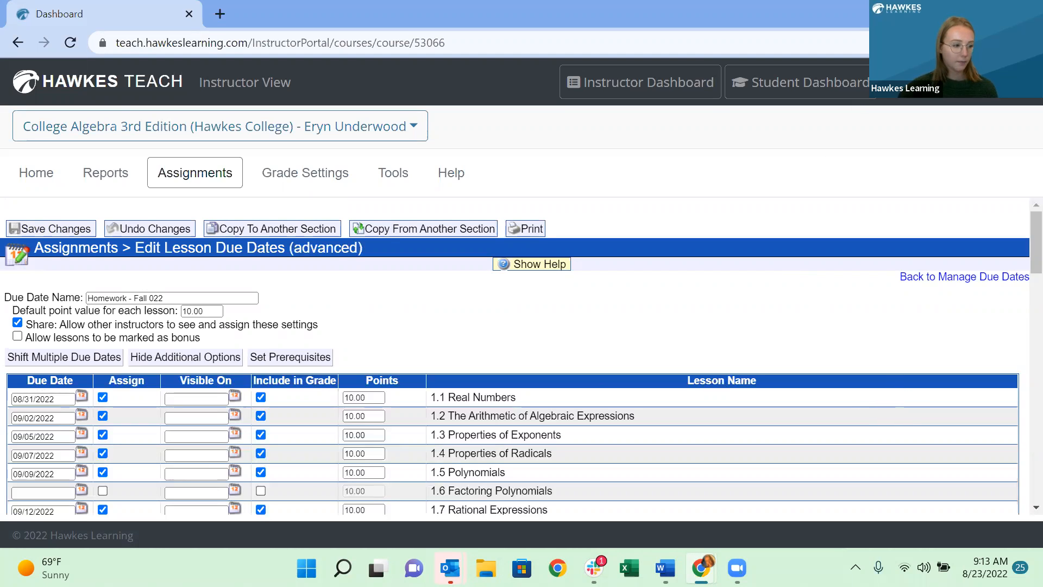
# Open the WebTests by section and bring up the general settings for MATH 110 Fall 2022.
pyautogui.click(208, 179)
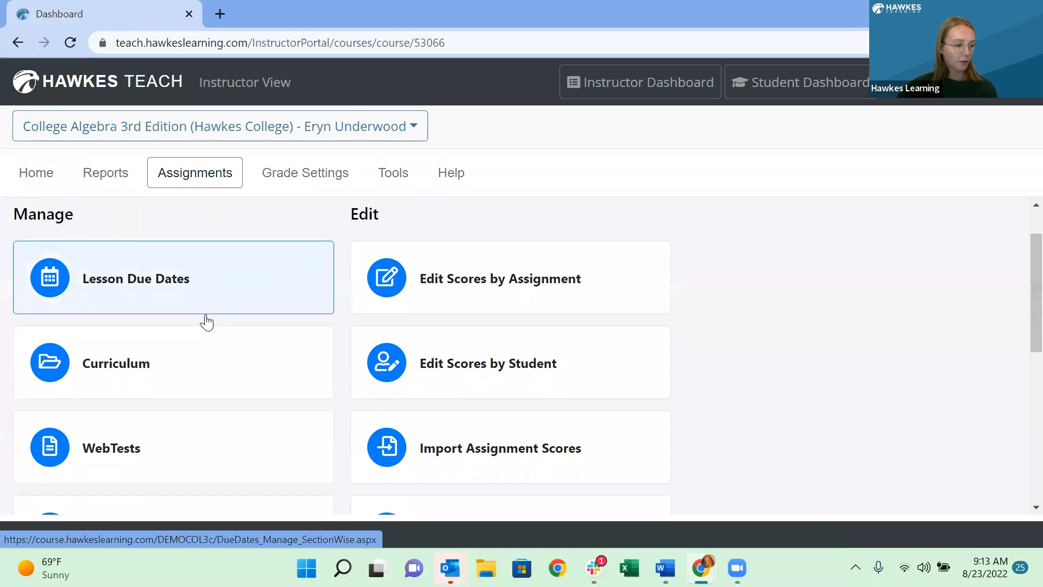
pyautogui.scroll(-1, 195, 380)
pyautogui.click(185, 433)
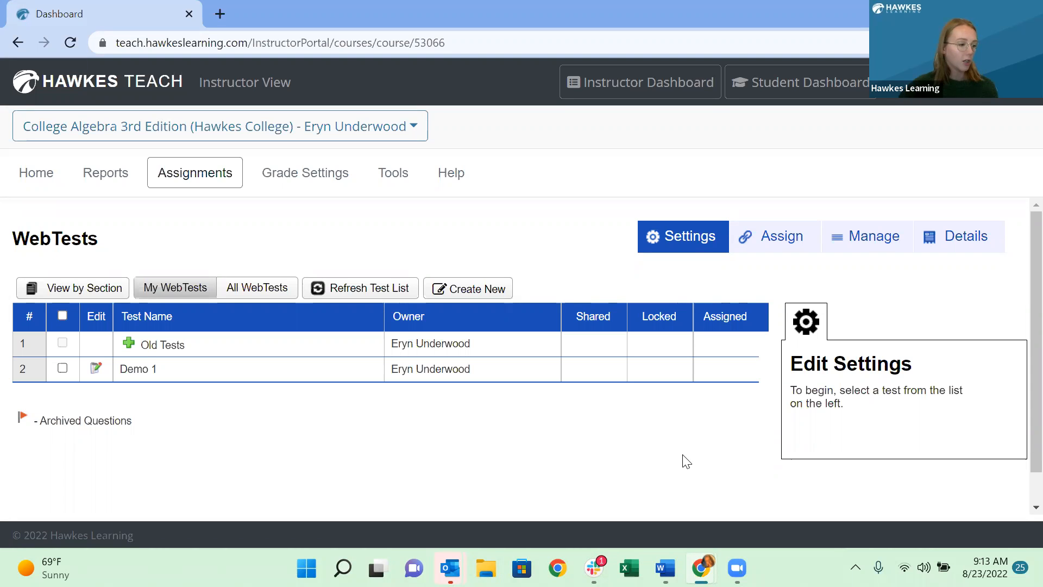
pyautogui.click(73, 291)
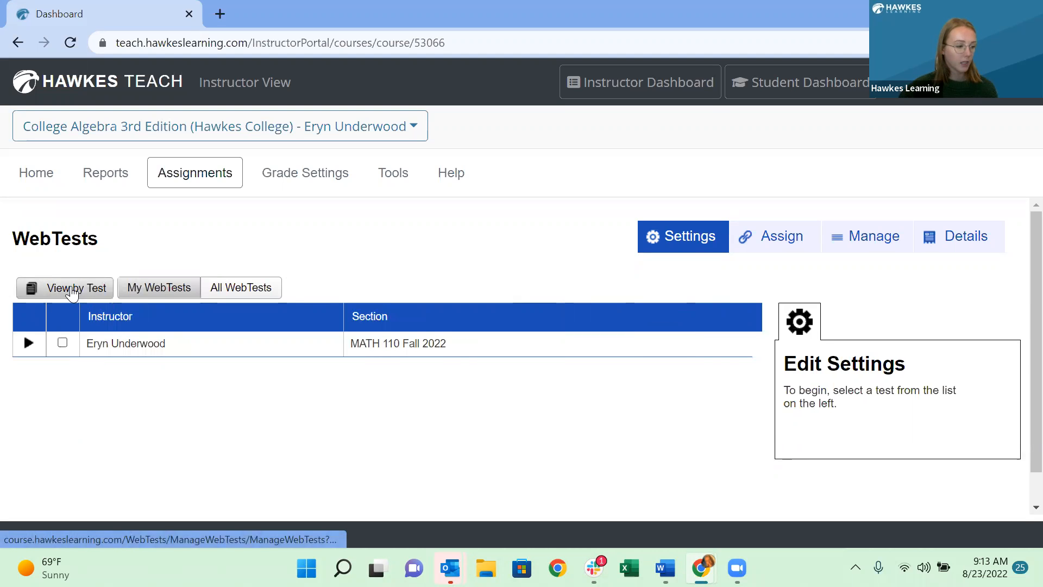
pyautogui.click(63, 343)
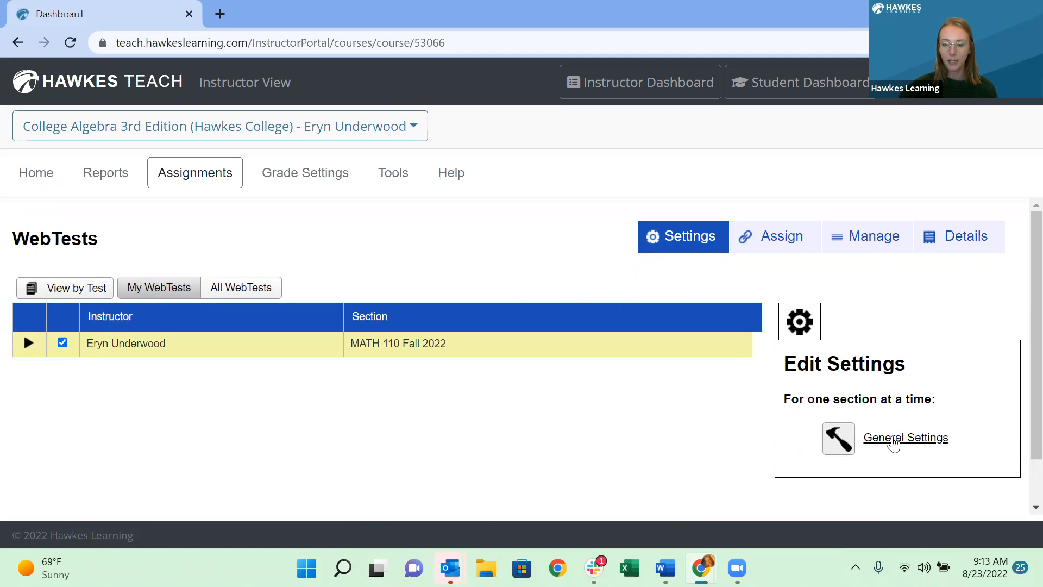
pyautogui.click(890, 438)
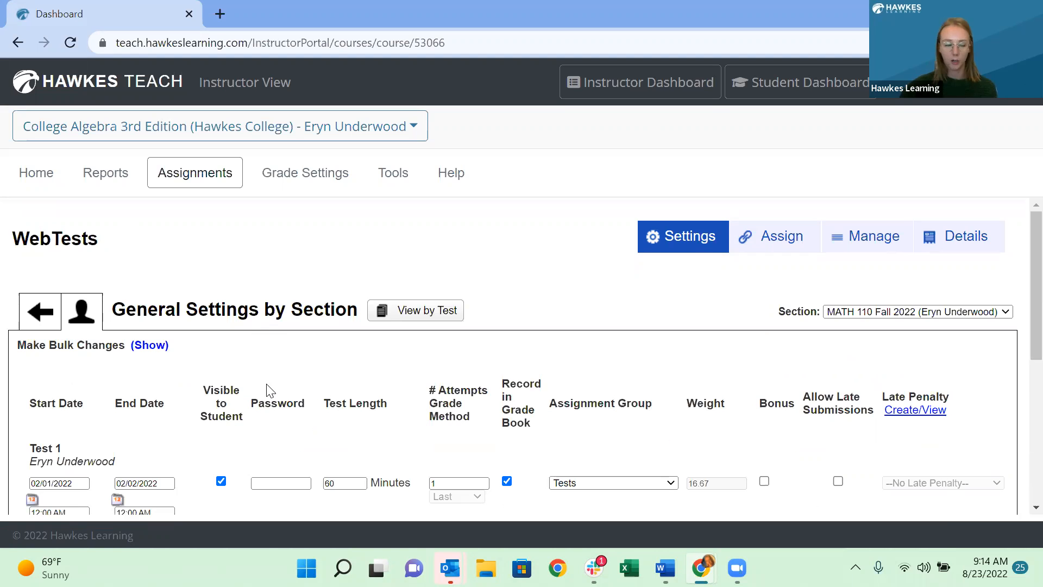
# Look over the section's tests and set the start date of Test 1 to 09/01/2022.
pyautogui.scroll(-4, 185, 425)
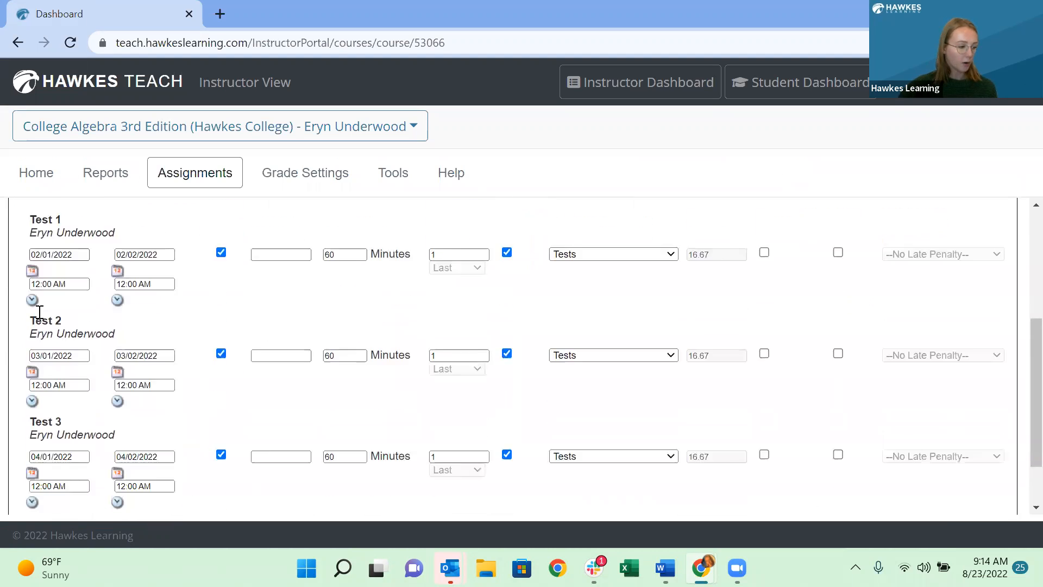
pyautogui.scroll(-1, 60, 242)
pyautogui.scroll(-1, 68, 411)
pyautogui.scroll(2, 67, 360)
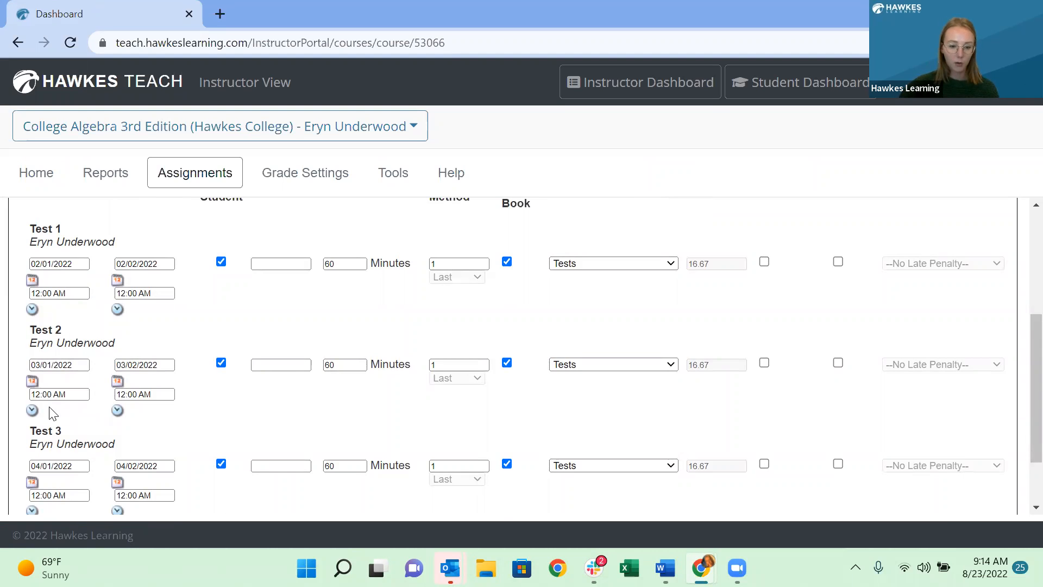
pyautogui.click(54, 263)
pyautogui.click(180, 294)
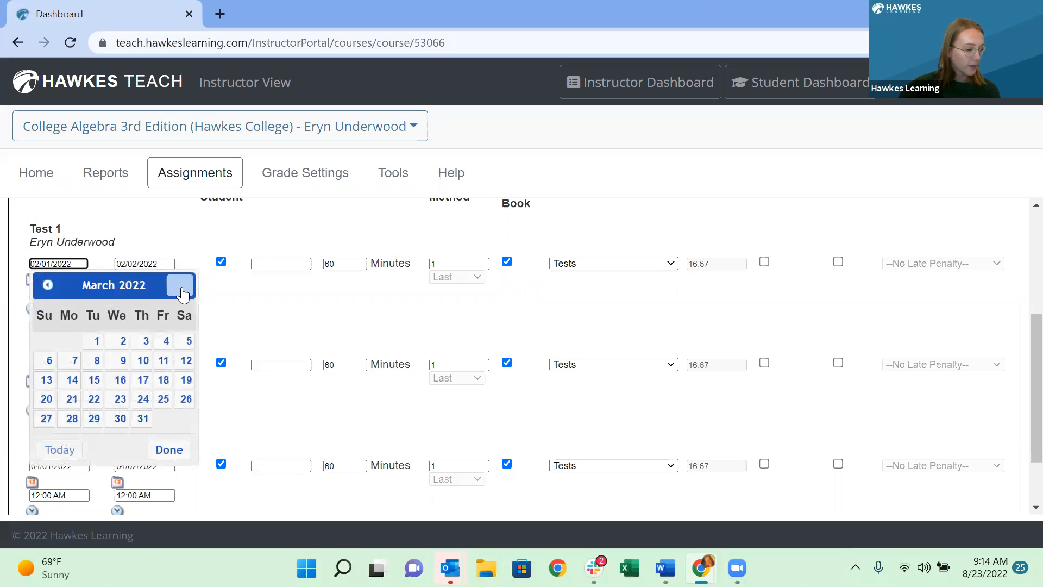
pyautogui.click(182, 295)
pyautogui.click(182, 296)
pyautogui.click(182, 296)
pyautogui.click(182, 296)
pyautogui.click(183, 297)
pyautogui.click(183, 297)
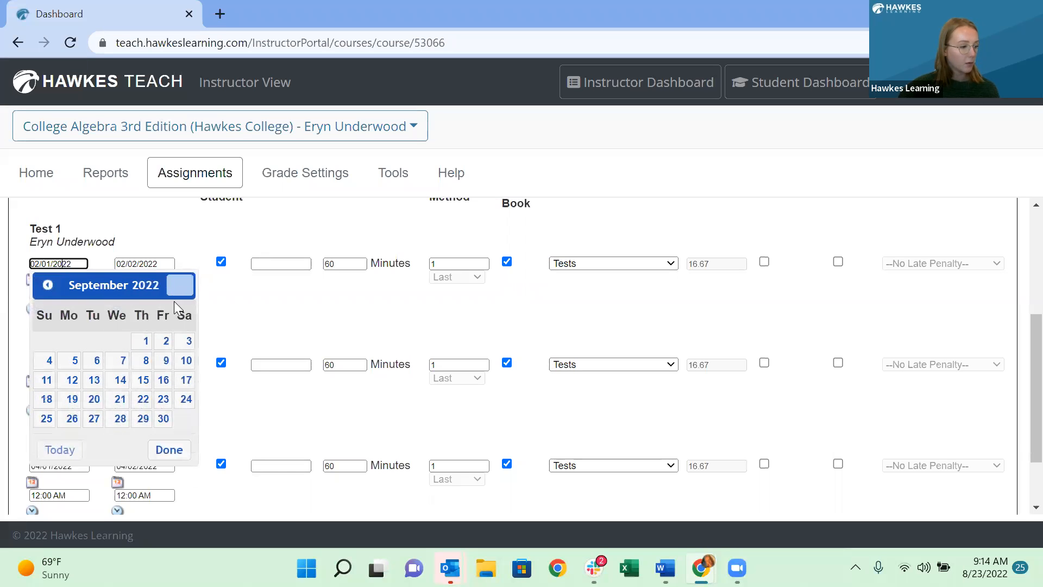
pyautogui.click(144, 341)
# Set the end date of Test 1 to 09/02/2022.
pyautogui.click(142, 264)
pyautogui.click(263, 287)
pyautogui.click(264, 287)
pyautogui.click(263, 287)
pyautogui.click(263, 287)
pyautogui.click(264, 287)
pyautogui.click(263, 286)
pyautogui.click(264, 287)
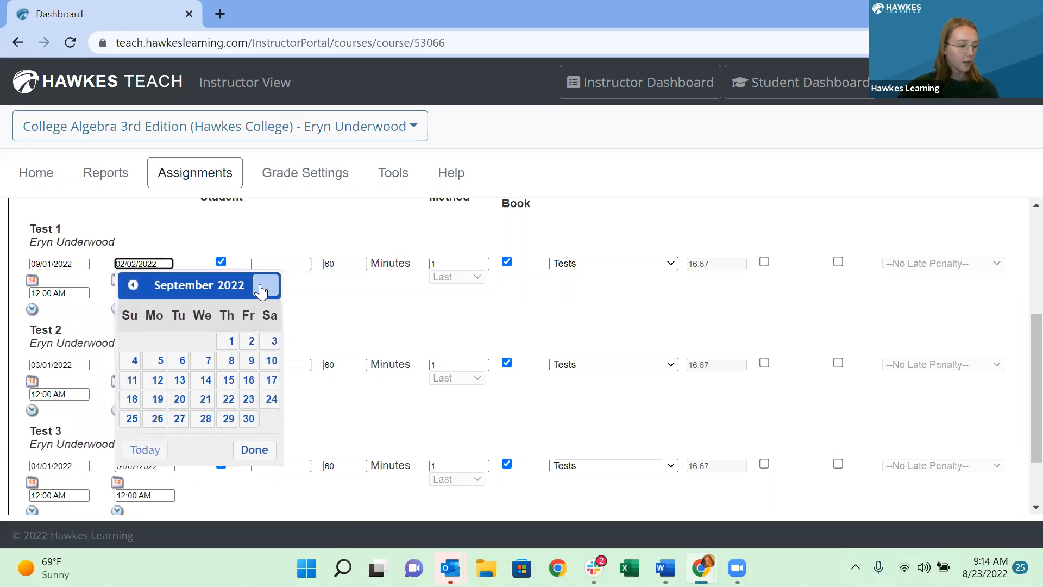
pyautogui.click(236, 340)
# Set the start date of Test 2 to 10/01/2022.
pyautogui.click(57, 364)
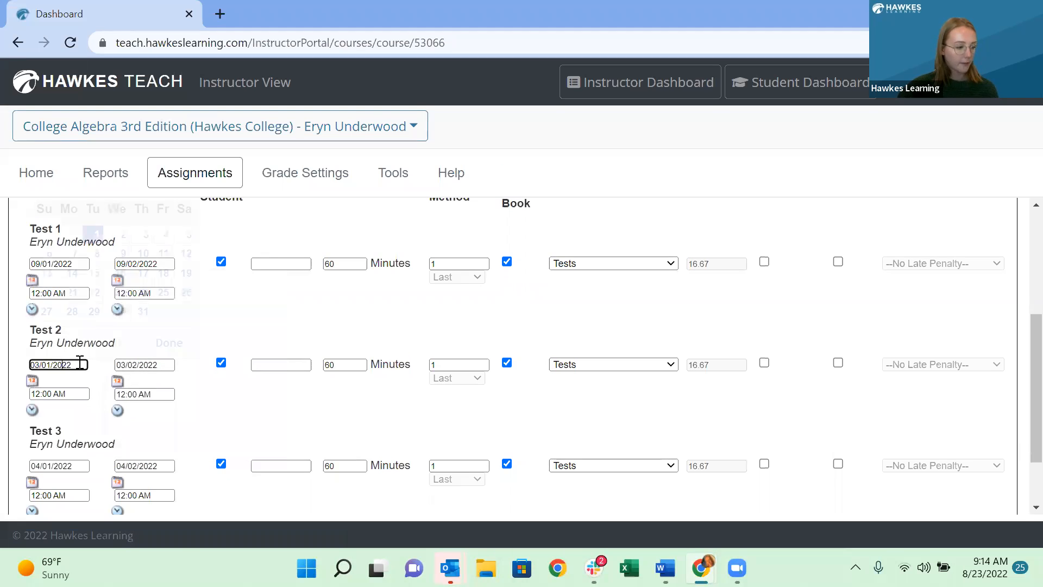
pyautogui.scroll(3, 163, 304)
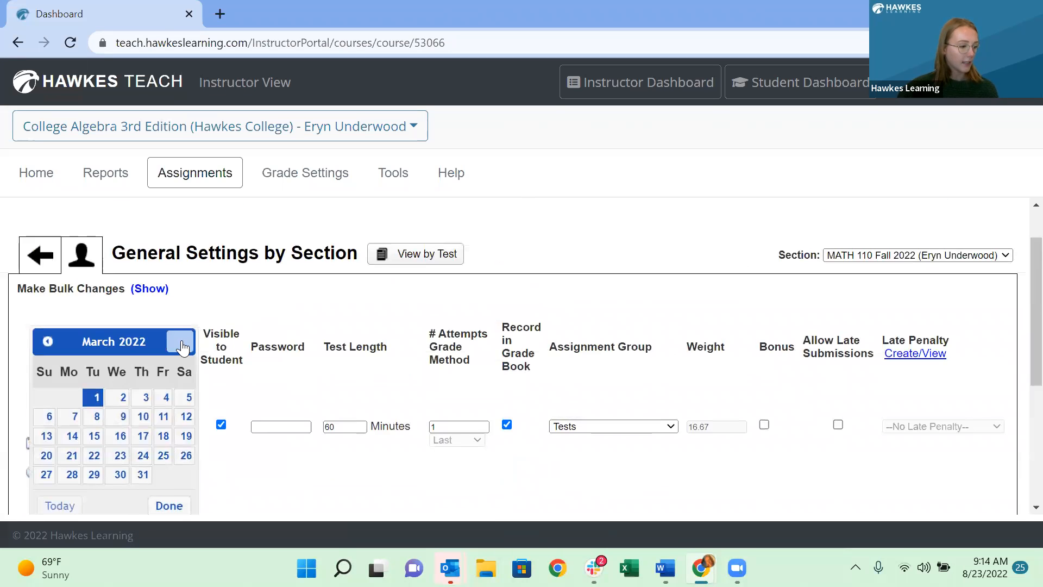
pyautogui.scroll(-3, 174, 337)
pyautogui.click(180, 343)
pyautogui.doubleClick(68, 356)
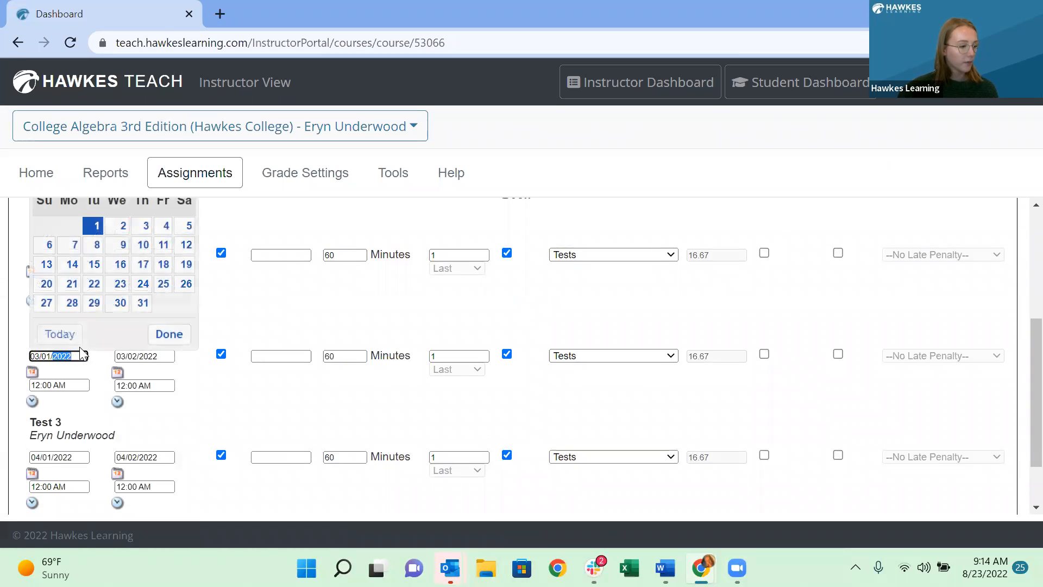
pyautogui.scroll(1, 199, 314)
pyautogui.click(180, 251)
pyautogui.click(180, 251)
pyautogui.click(181, 251)
pyautogui.click(181, 251)
pyautogui.click(181, 251)
pyautogui.click(180, 253)
pyautogui.click(181, 252)
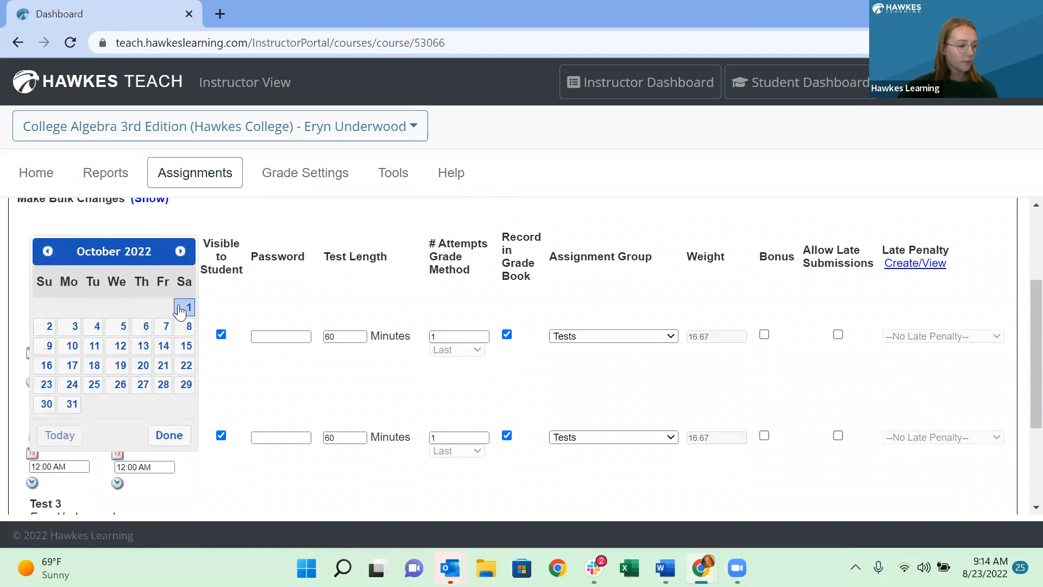
pyautogui.click(181, 310)
# Set the end date of Test 2 to 10/02/2022.
pyautogui.click(144, 437)
pyautogui.click(267, 252)
pyautogui.click(267, 252)
pyautogui.click(267, 252)
pyautogui.click(267, 252)
pyautogui.click(267, 252)
pyautogui.click(267, 252)
pyautogui.click(267, 252)
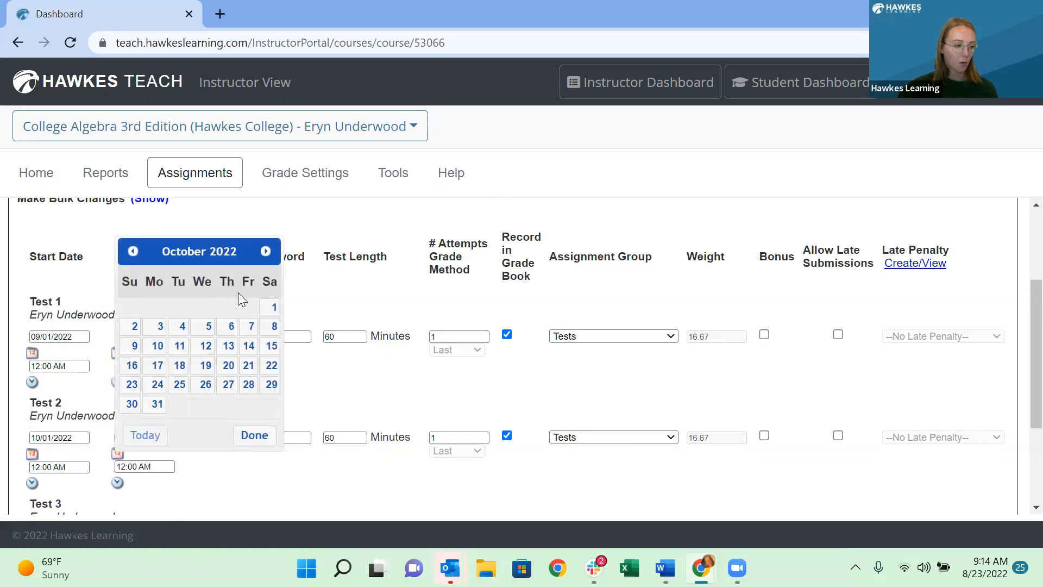
pyautogui.click(131, 326)
# Set the start date of Test 3 to 11/01/2022.
pyautogui.scroll(-3, 194, 365)
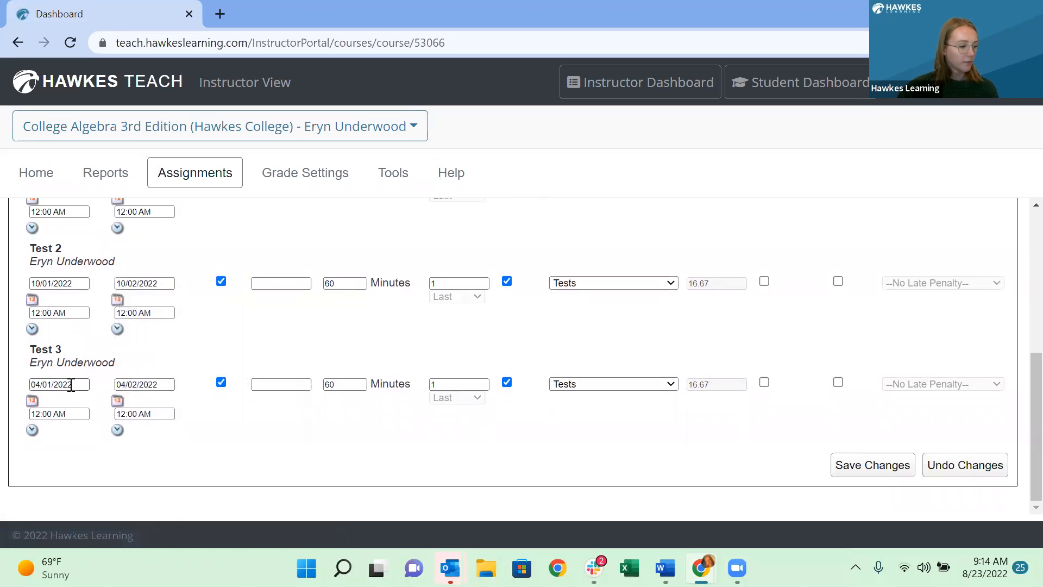
pyautogui.click(71, 385)
pyautogui.click(175, 206)
pyautogui.click(175, 206)
pyautogui.click(175, 207)
pyautogui.click(174, 206)
pyautogui.click(174, 207)
pyautogui.click(175, 206)
pyautogui.click(175, 207)
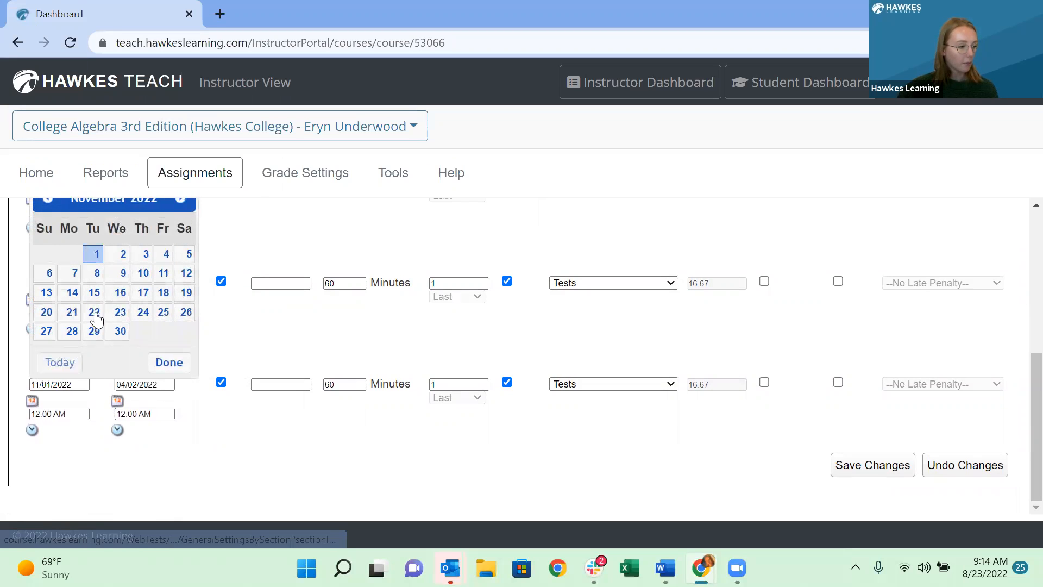
# Set the end date of Test 3 to 11/02/2022.
pyautogui.click(142, 384)
pyautogui.click(261, 208)
pyautogui.click(262, 208)
pyautogui.click(262, 208)
pyautogui.click(262, 208)
pyautogui.click(262, 208)
pyautogui.click(263, 219)
pyautogui.click(263, 219)
pyautogui.click(205, 273)
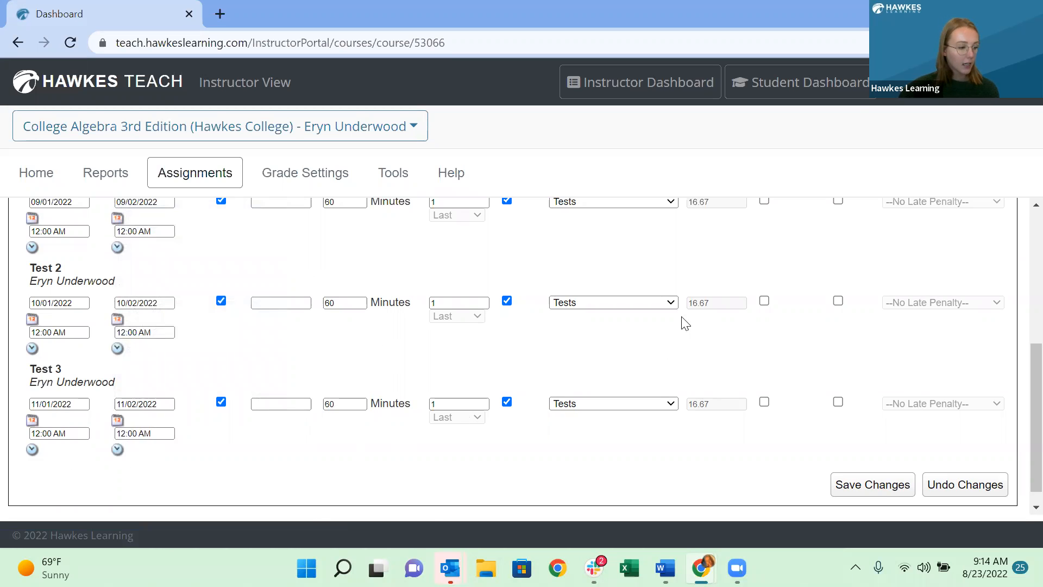
# Review the section's test settings, save the changes, and return to the WebTests list.
pyautogui.scroll(5, 684, 323)
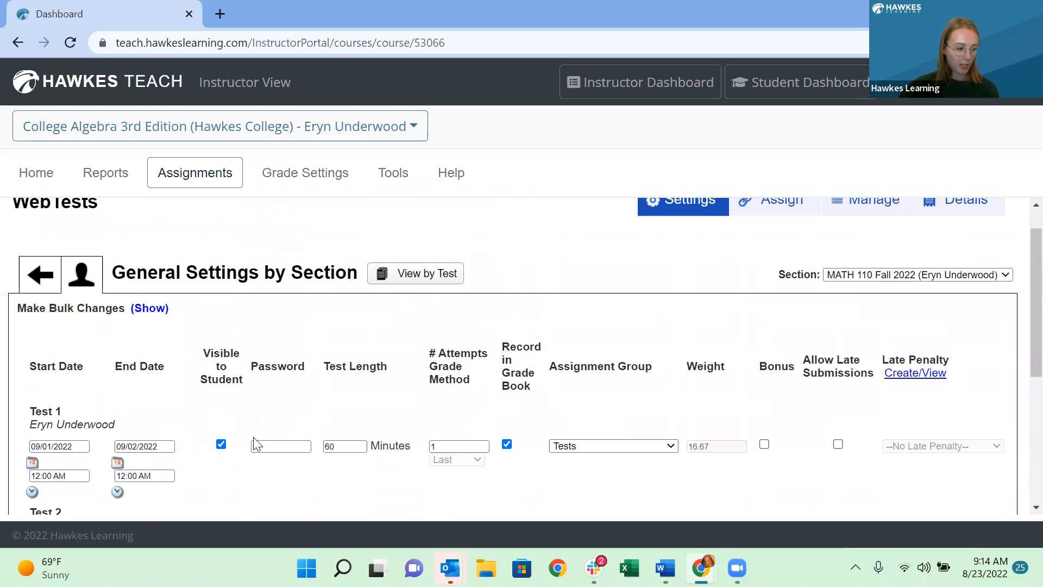
pyautogui.scroll(-2, 253, 437)
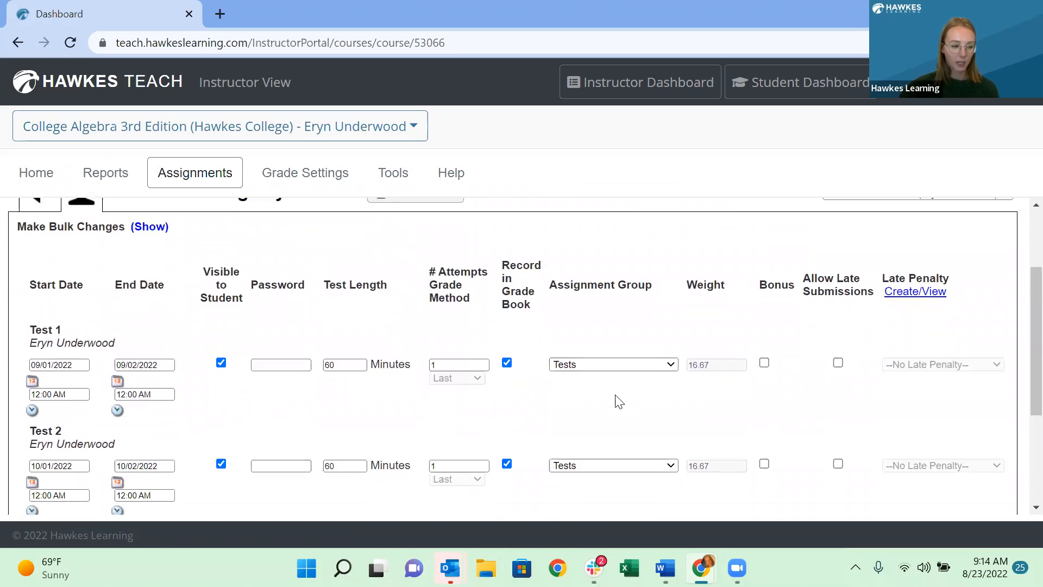
pyautogui.scroll(-3, 652, 444)
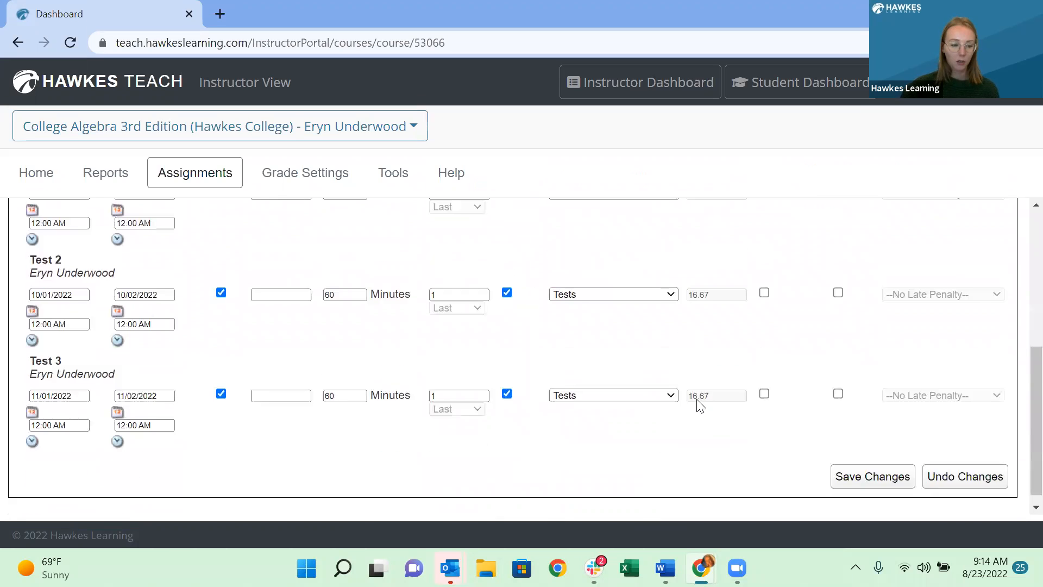
pyautogui.click(858, 469)
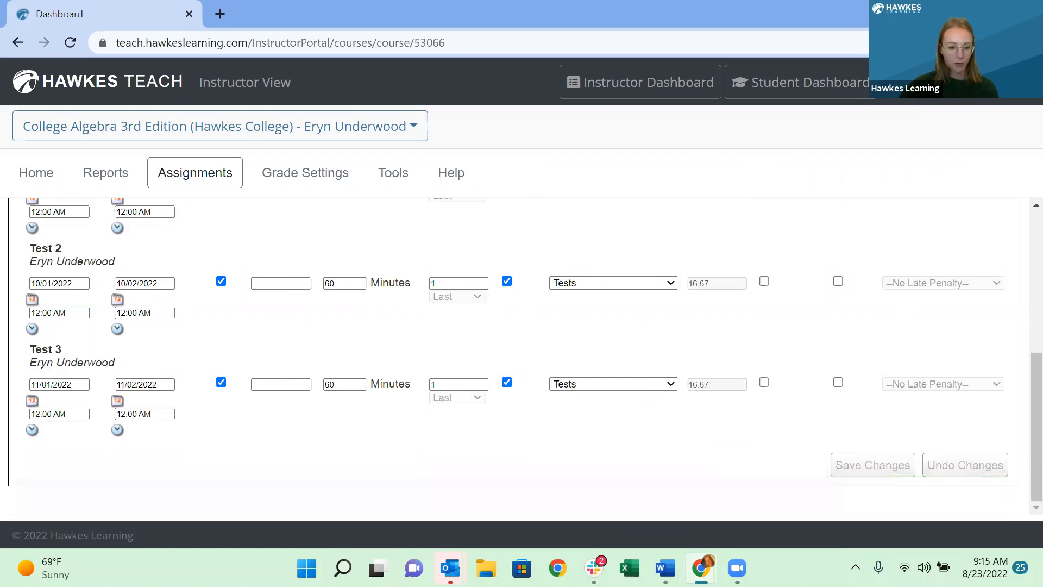
pyautogui.scroll(5, 587, 228)
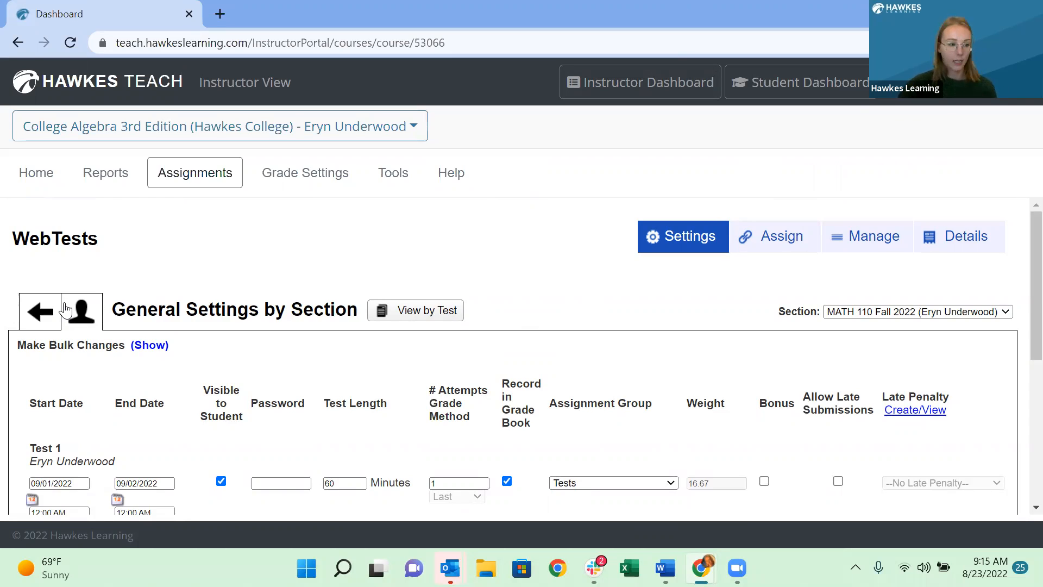
pyautogui.click(40, 317)
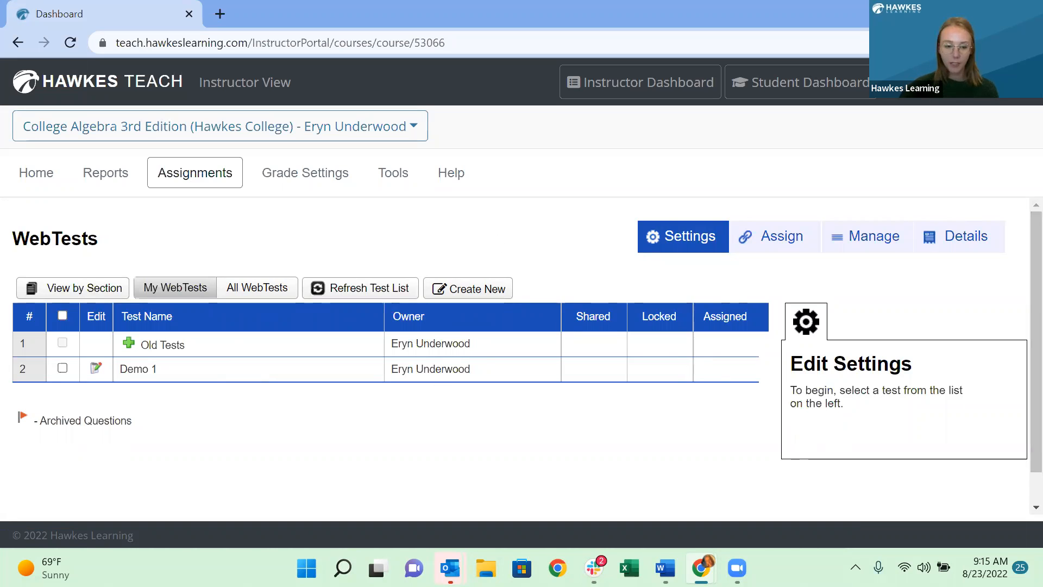
# Switch to the College Algebra: Training (Hawkes College) course and open its assignment Calendar.
pyautogui.click(367, 128)
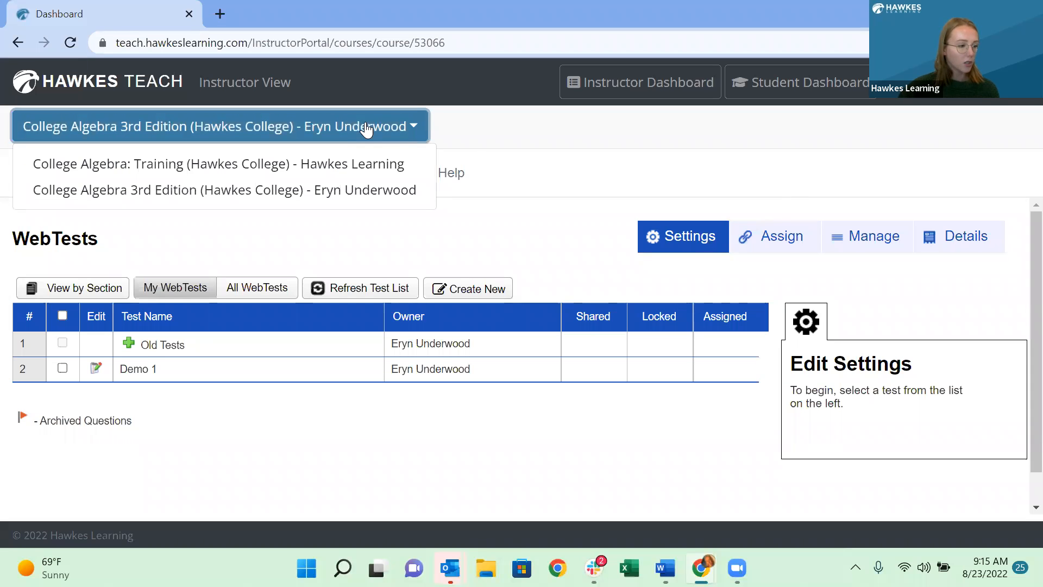
pyautogui.click(338, 164)
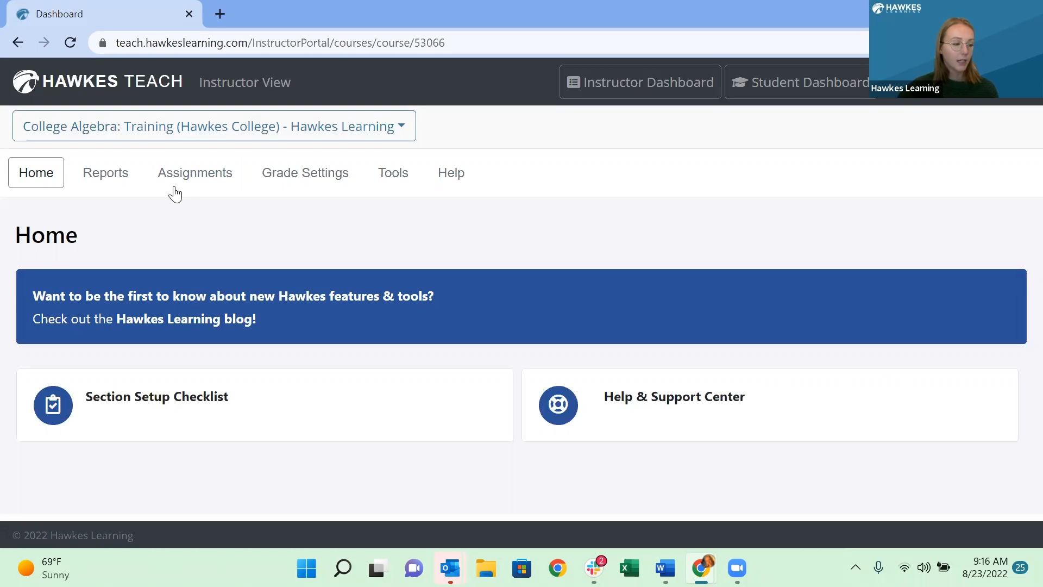
pyautogui.click(213, 181)
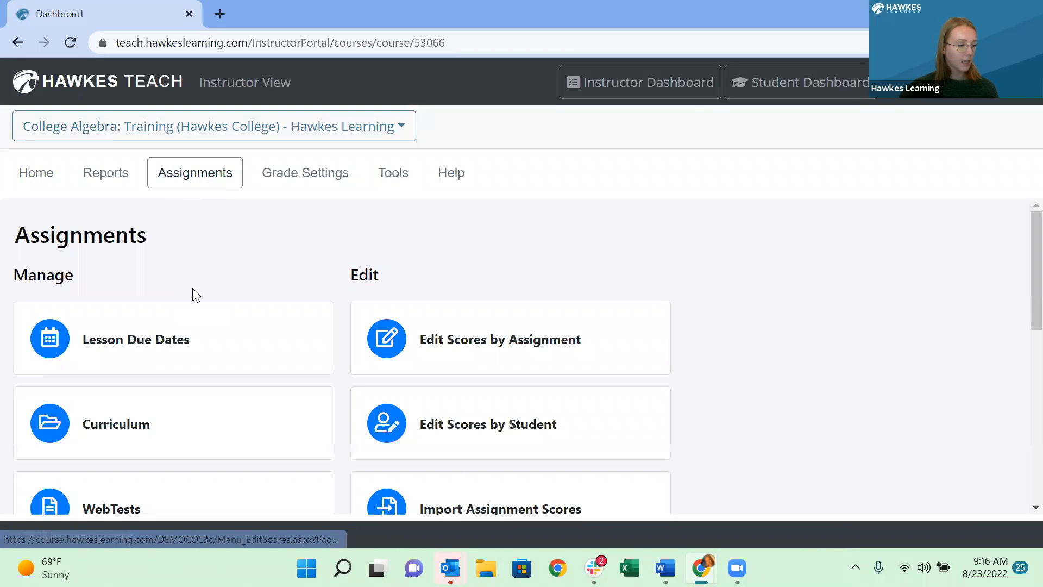
pyautogui.scroll(-7, 193, 293)
pyautogui.scroll(-1, 193, 293)
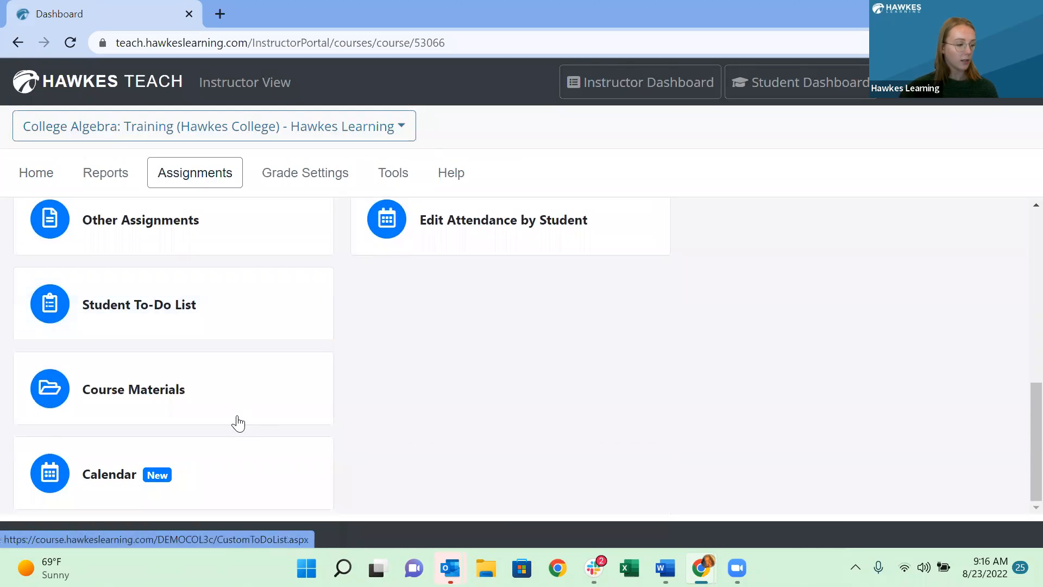
pyautogui.click(226, 487)
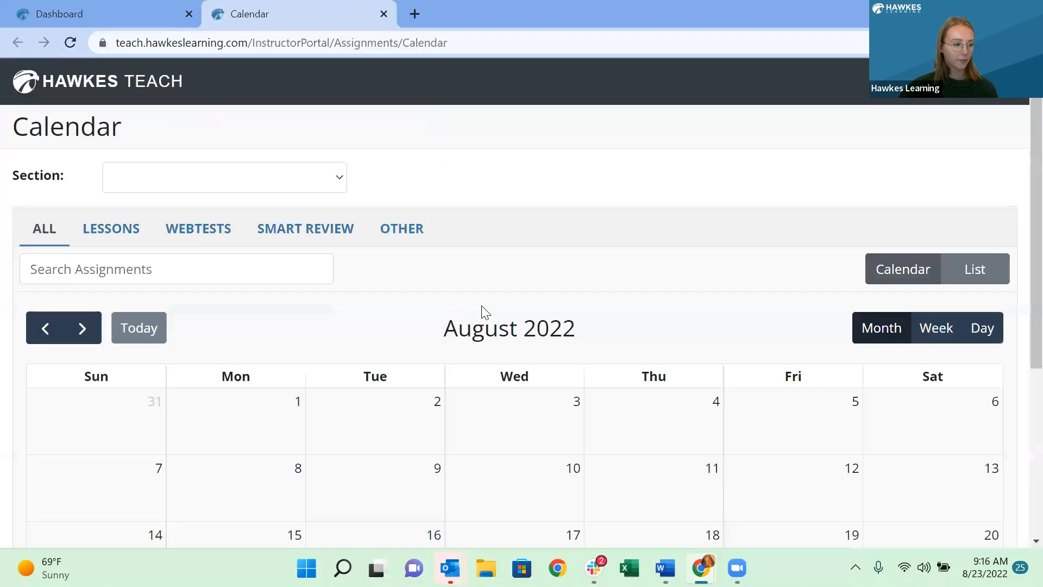
# Show the August 2022 calendar for the section MAT 101 - Self Paced Online.
pyautogui.click(202, 185)
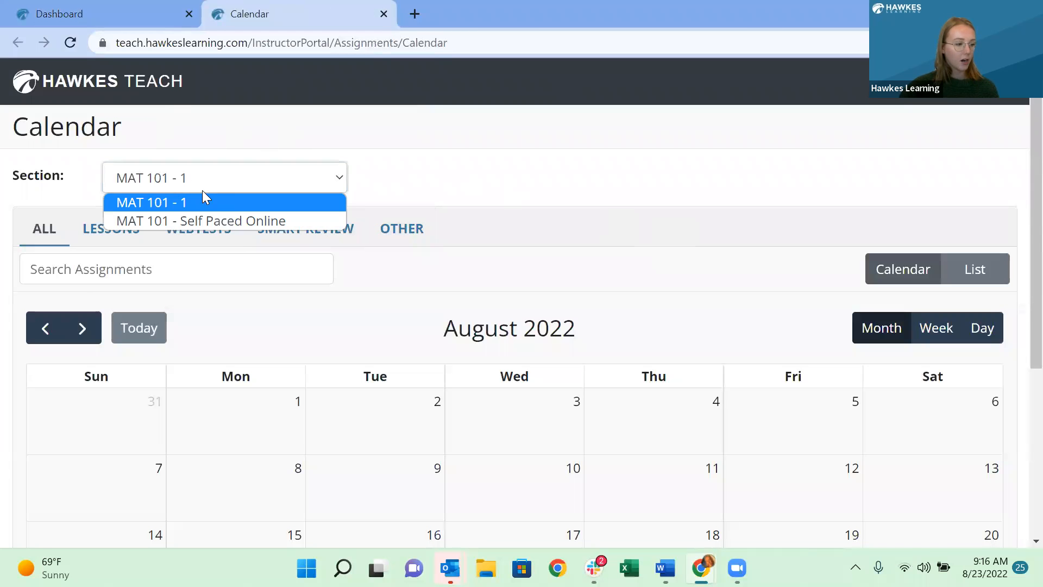
pyautogui.click(204, 221)
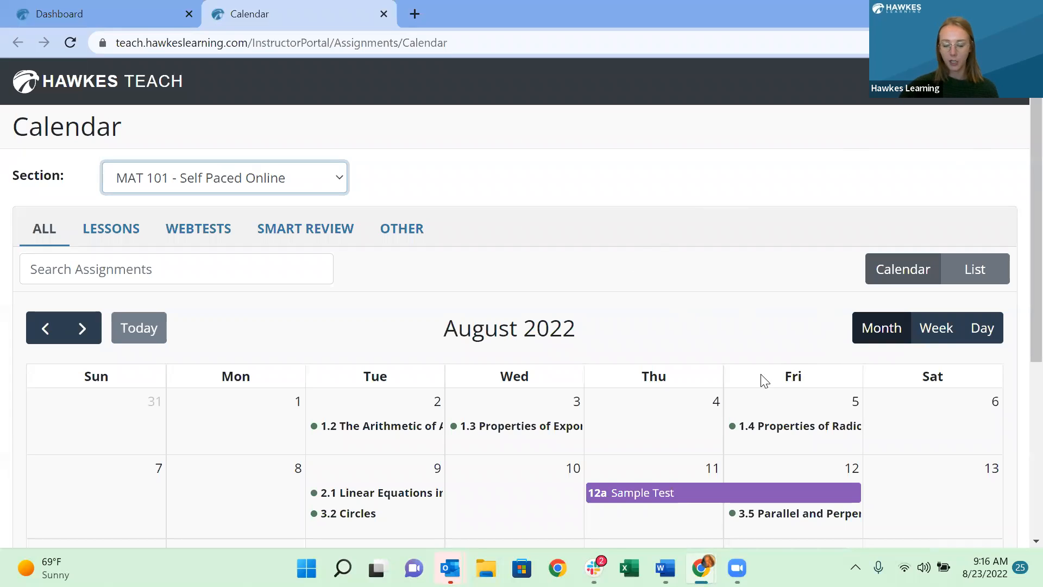
pyautogui.scroll(-1, 689, 421)
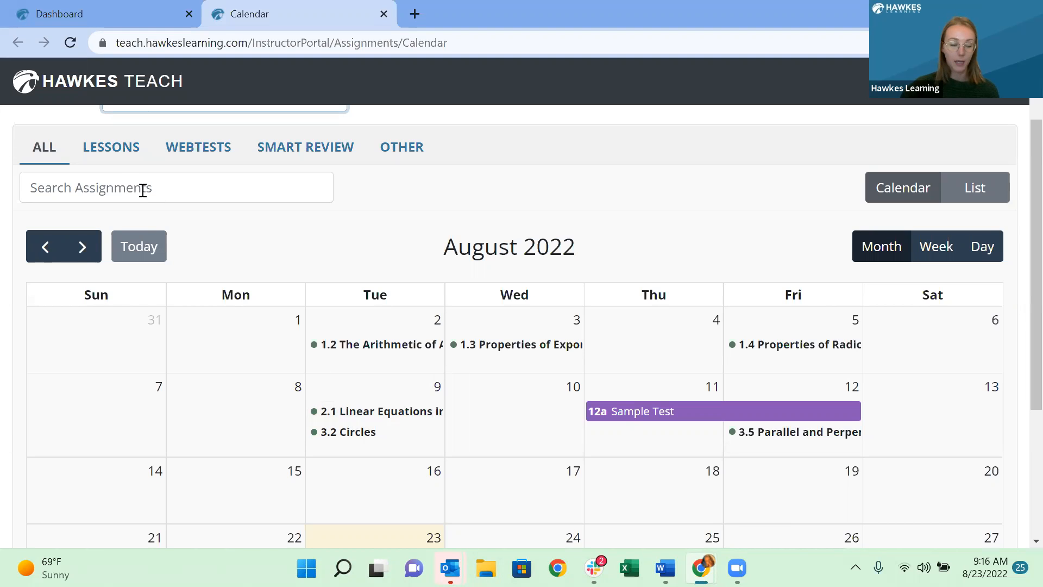
# Filter the section's calendar by lessons, WebTests, Smart Review, and other assignments in turn to examine each type.
pyautogui.click(110, 156)
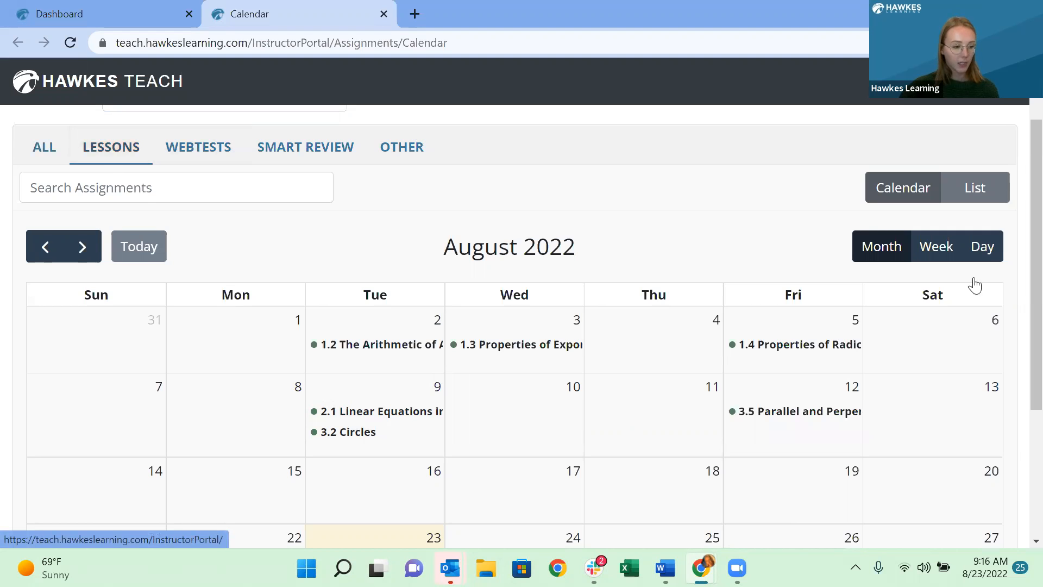
pyautogui.scroll(-1, 761, 356)
pyautogui.scroll(3, 758, 353)
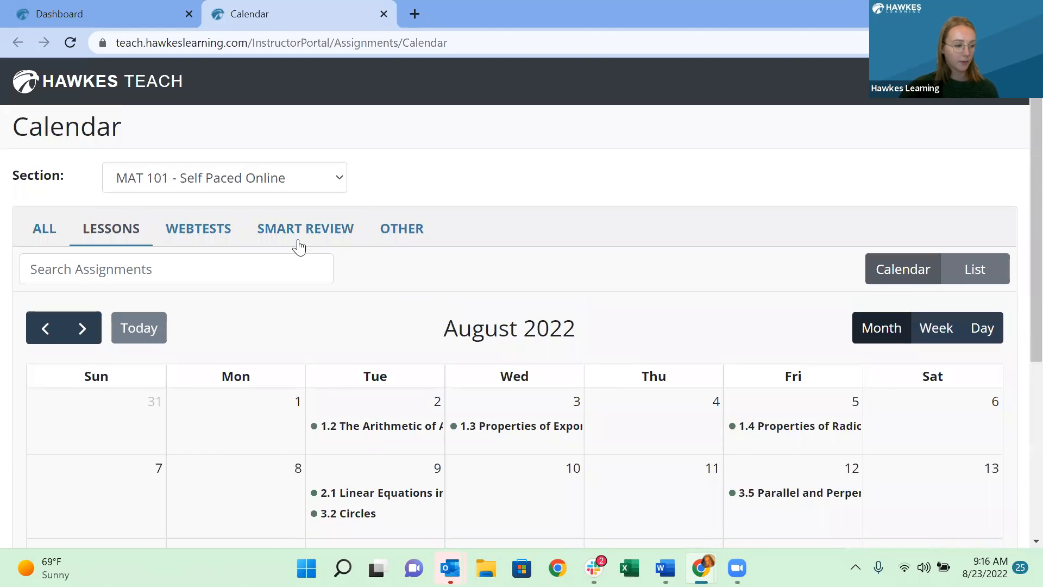
pyautogui.click(202, 231)
pyautogui.scroll(-3, 638, 451)
pyautogui.scroll(3, 638, 452)
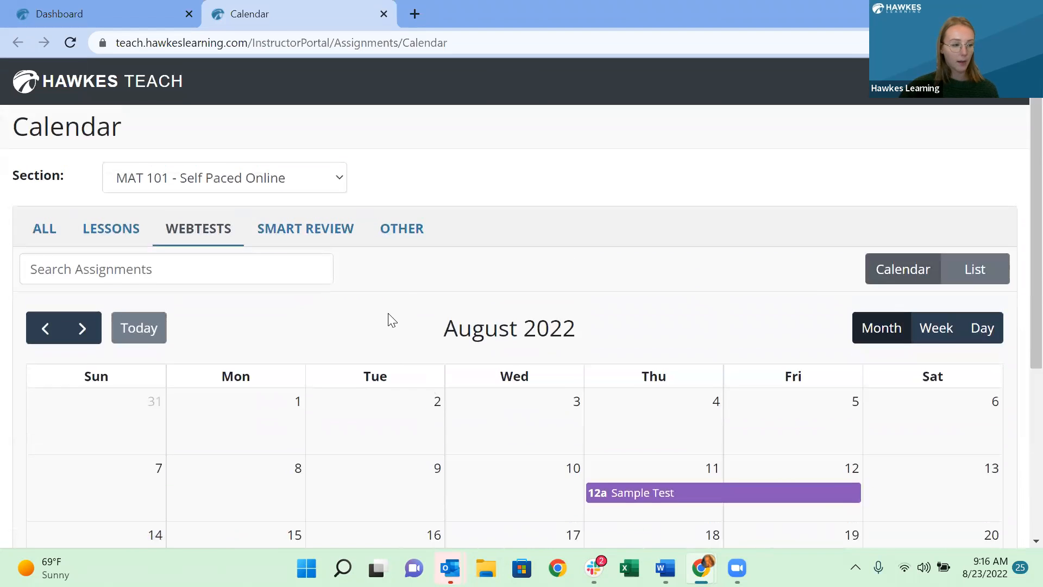
pyautogui.click(350, 233)
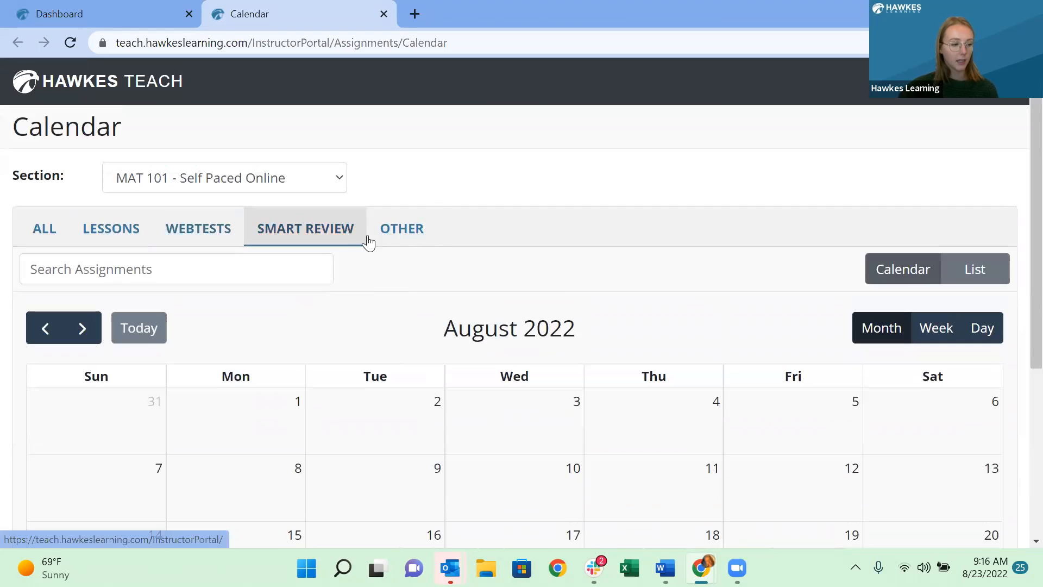
pyautogui.click(398, 238)
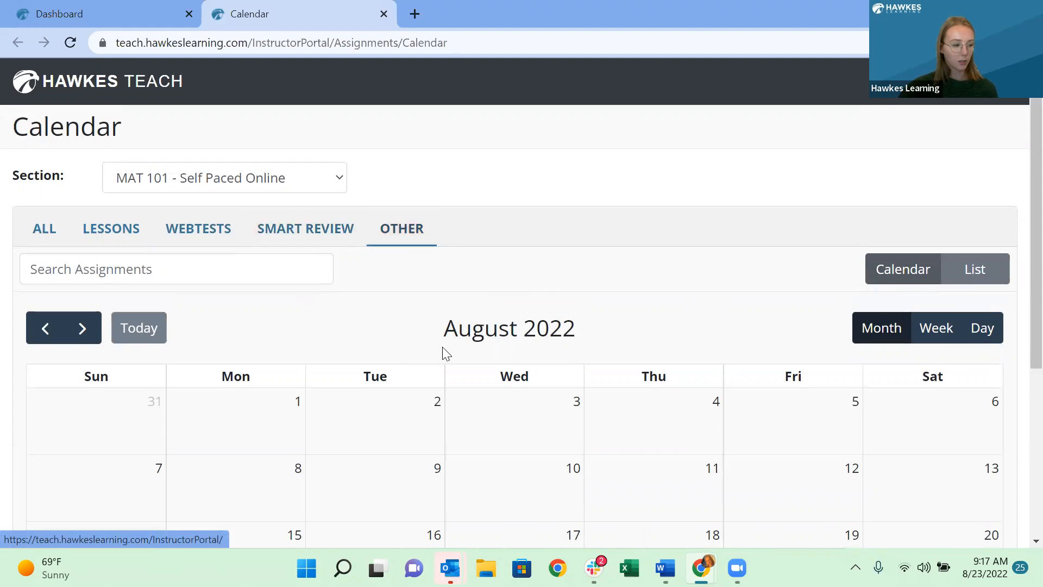
pyautogui.scroll(-1, 444, 353)
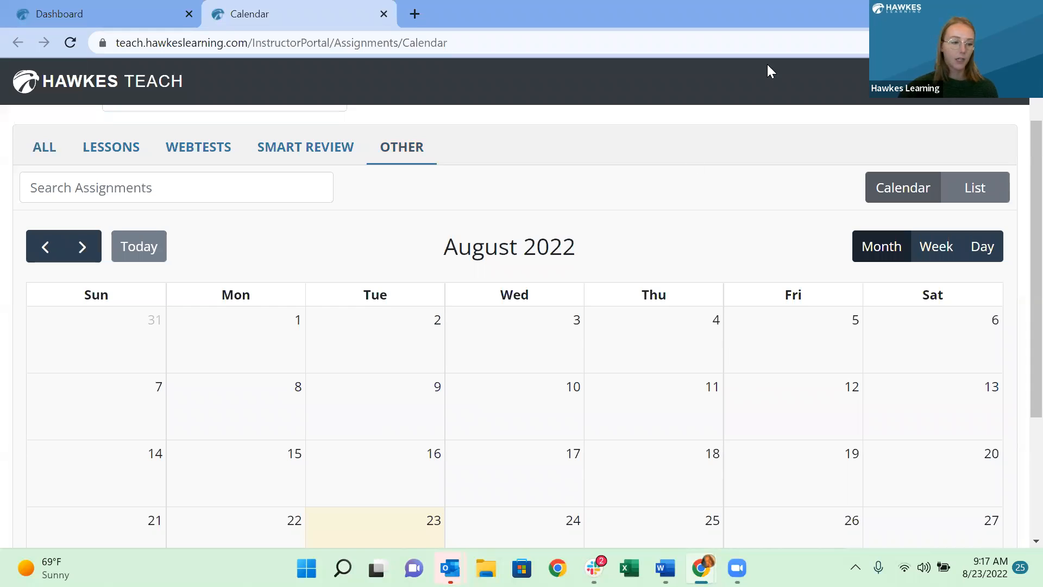
# Examine the calendar in the week view and the lessons in the day view.
pyautogui.click(896, 257)
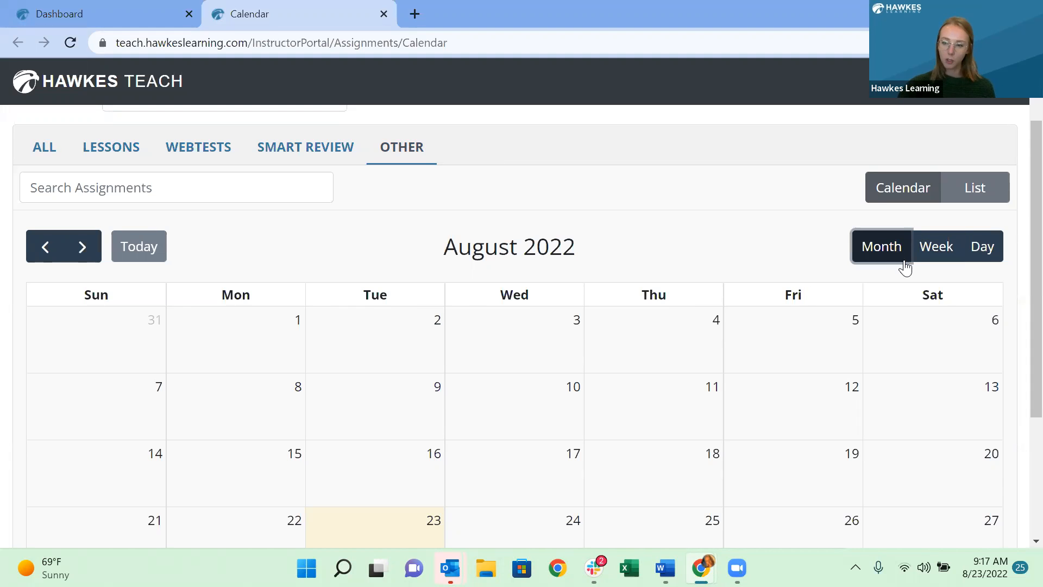
pyautogui.click(934, 260)
pyautogui.scroll(-3, 826, 333)
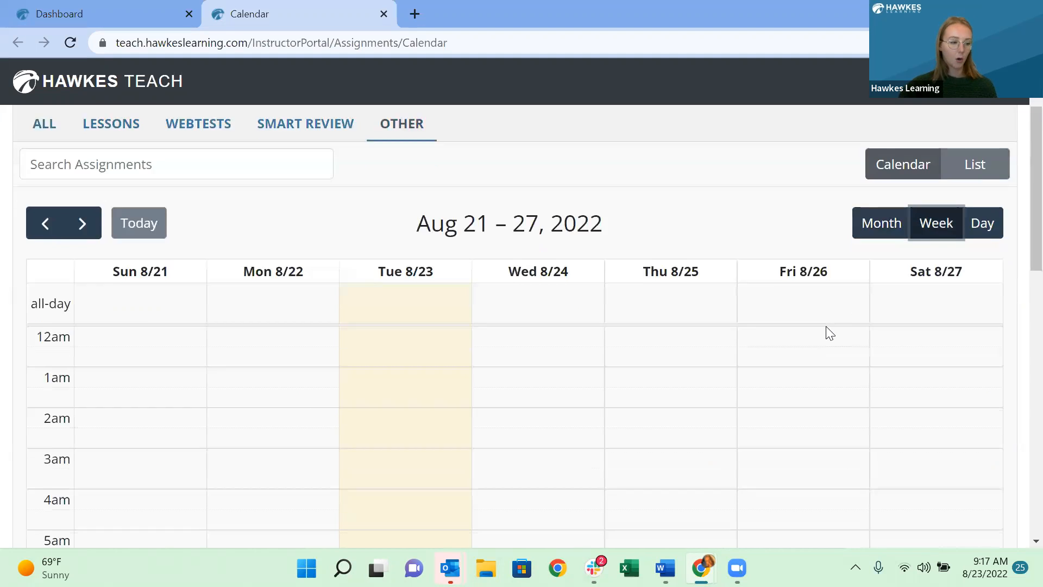
pyautogui.scroll(3, 894, 291)
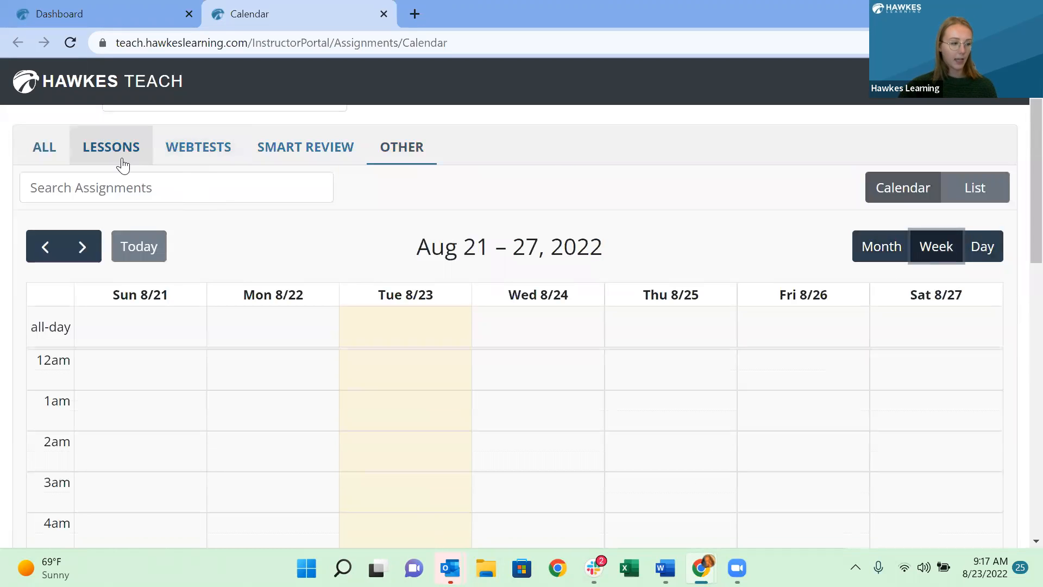
pyautogui.click(143, 158)
pyautogui.click(979, 259)
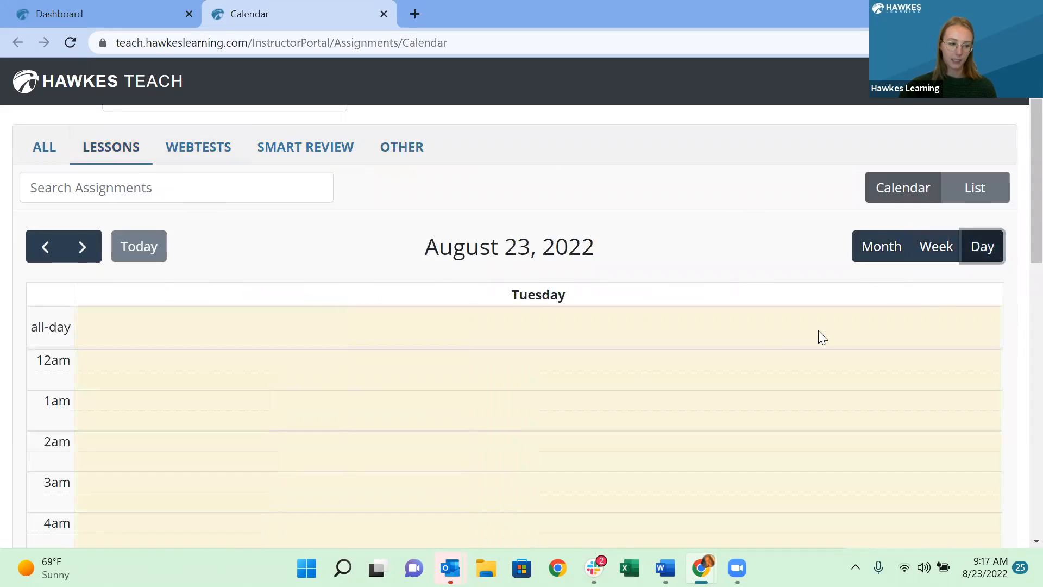
pyautogui.scroll(2, 722, 364)
pyautogui.scroll(-9, 636, 398)
pyautogui.scroll(9, 635, 397)
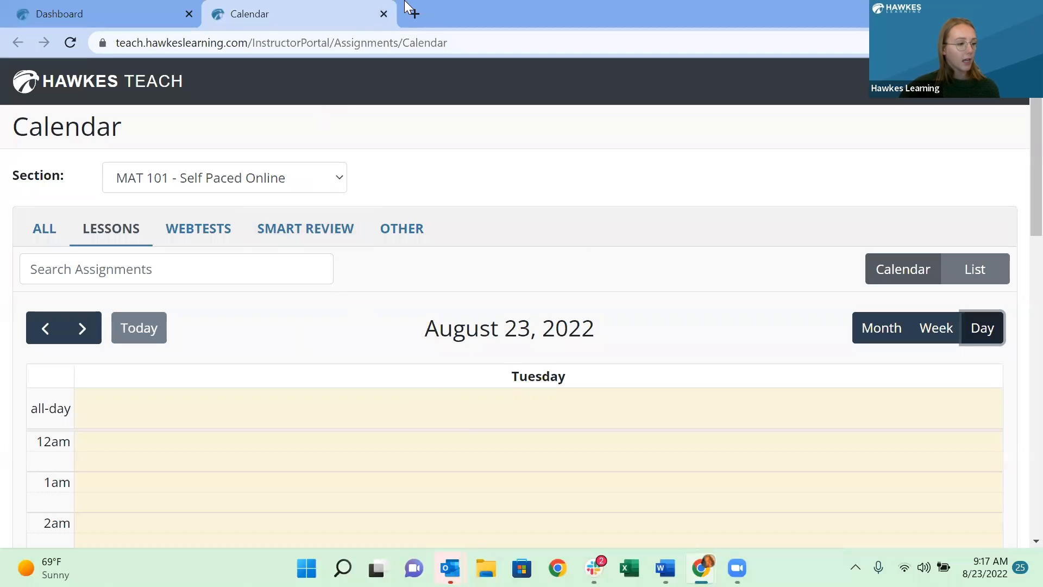
# Close the Calendar and open the Tools page of the College Algebra: Training course.
pyautogui.click(384, 14)
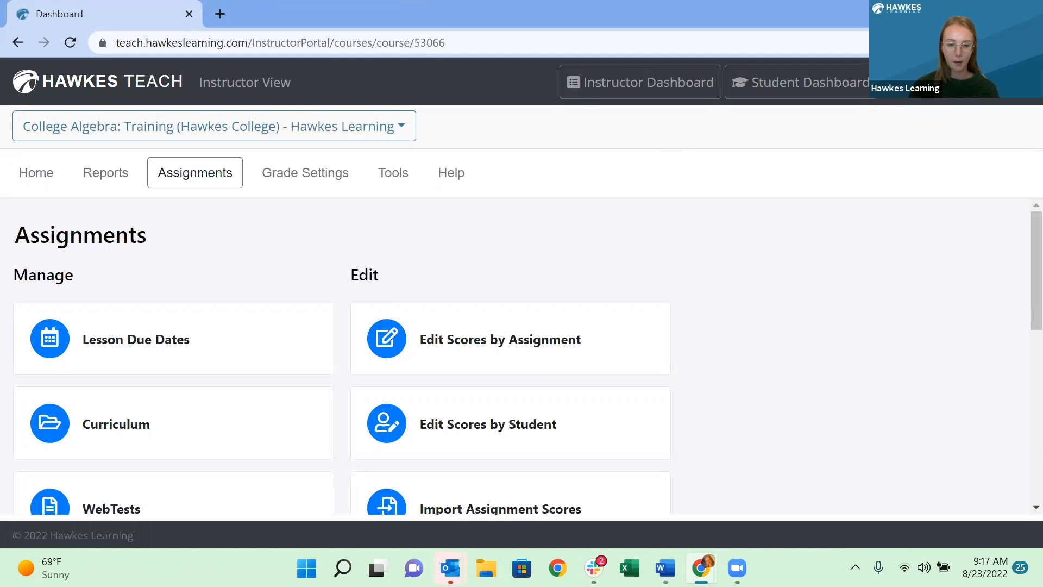
pyautogui.click(405, 192)
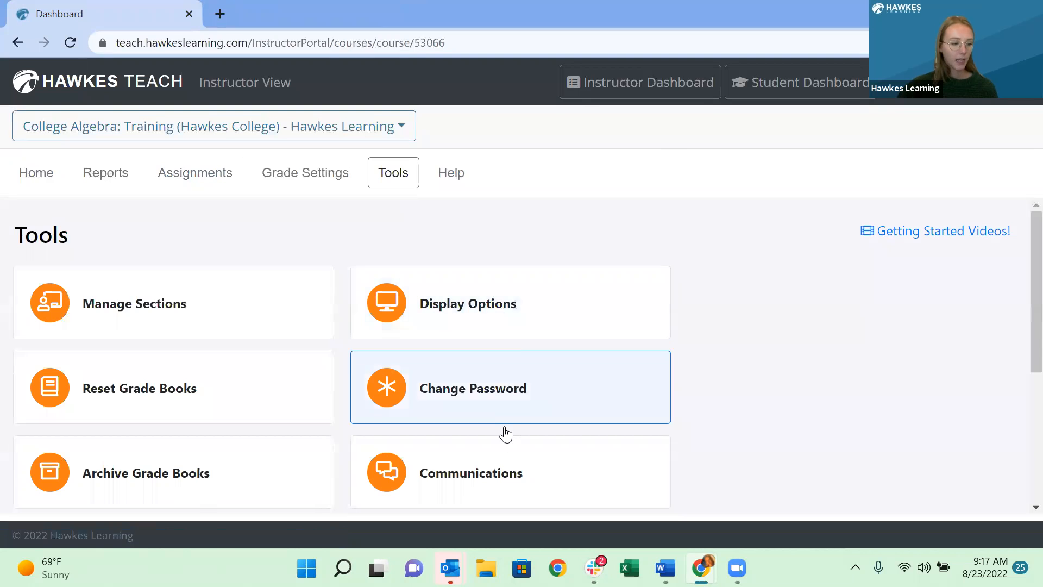
# Open the certification reminders in the course's communication tools to examine the reminder template assigned to each section.
pyautogui.click(531, 481)
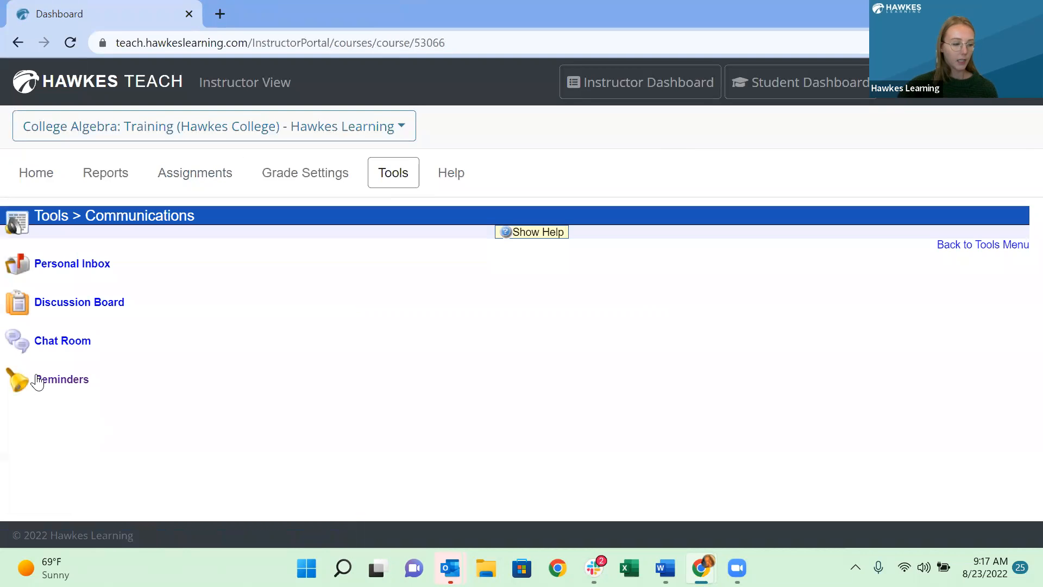
pyautogui.click(56, 380)
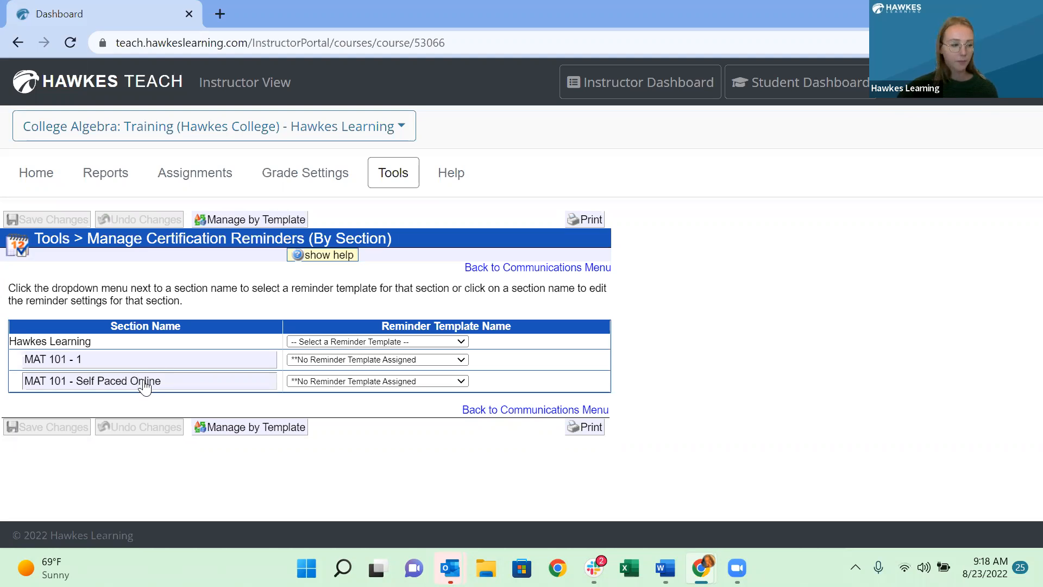
# Examine the assignment group weights for section MAT 101 - 1 in the grade settings, and open the late penalty settings.
pyautogui.click(305, 182)
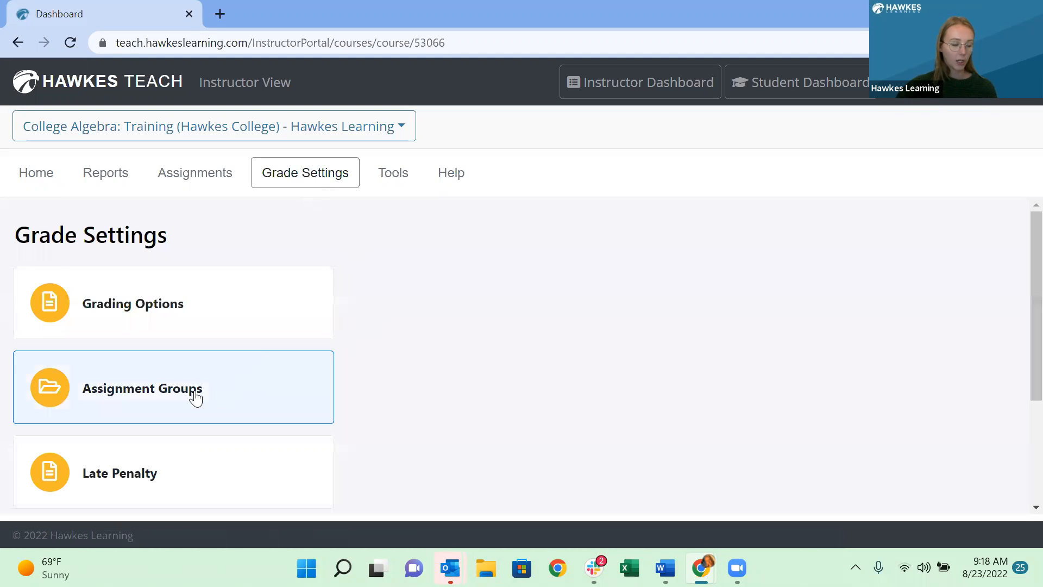
pyautogui.click(320, 379)
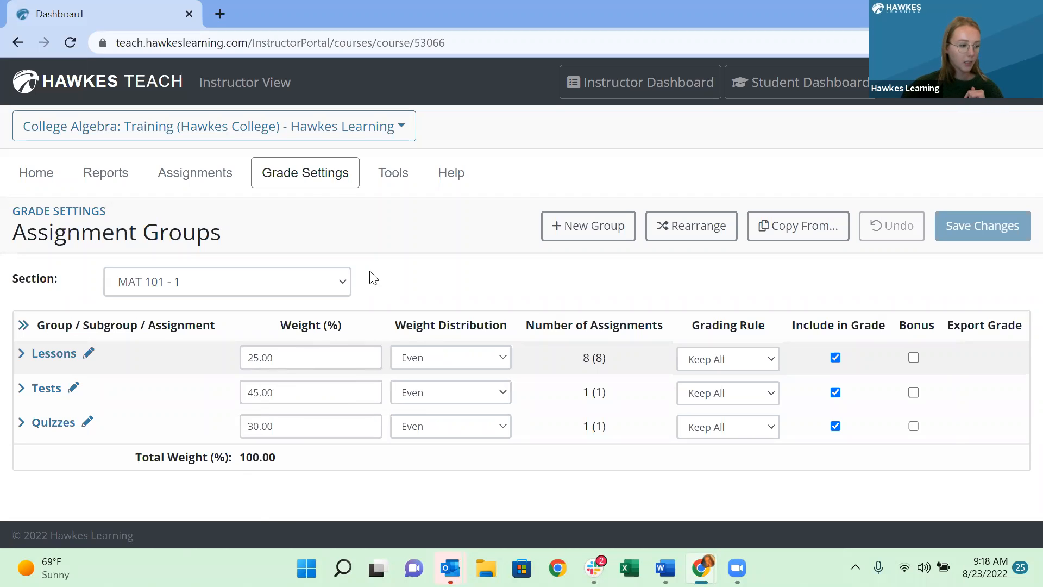
pyautogui.click(313, 183)
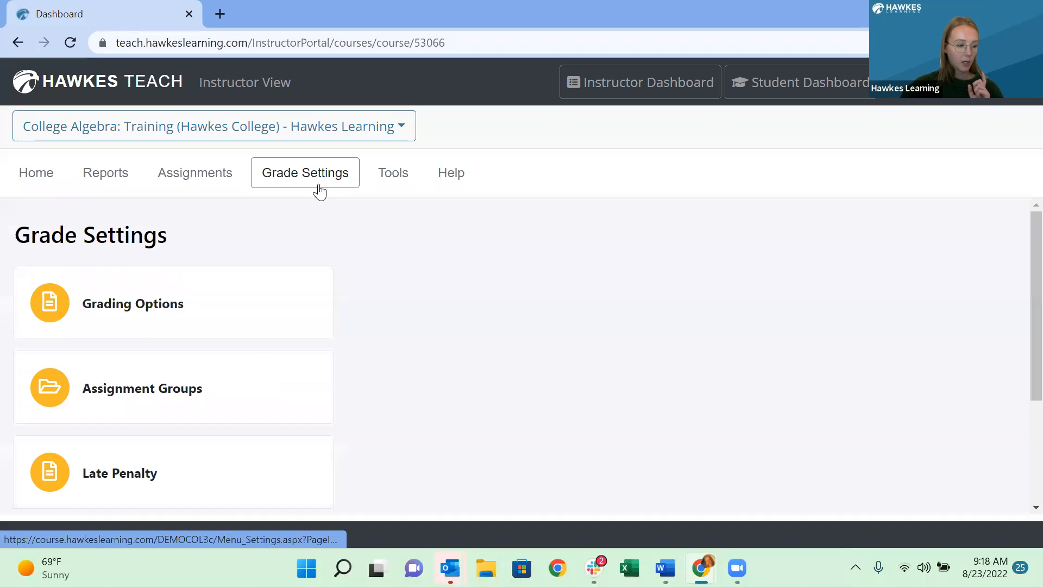
pyautogui.click(214, 466)
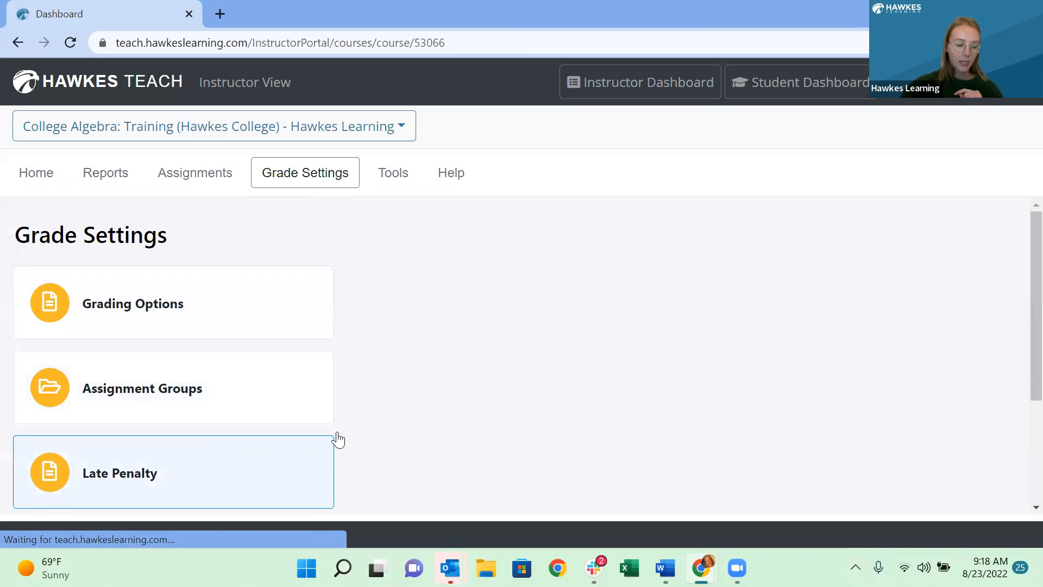